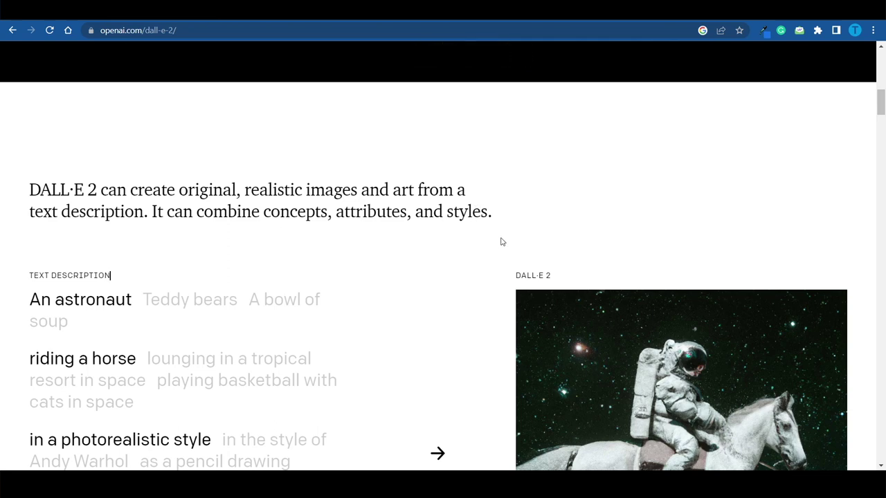
Set the DALL·E 2 demo prompt to teddy bears shopping for groceries in ancient Egypt
scroll(501, 242, down, 2)
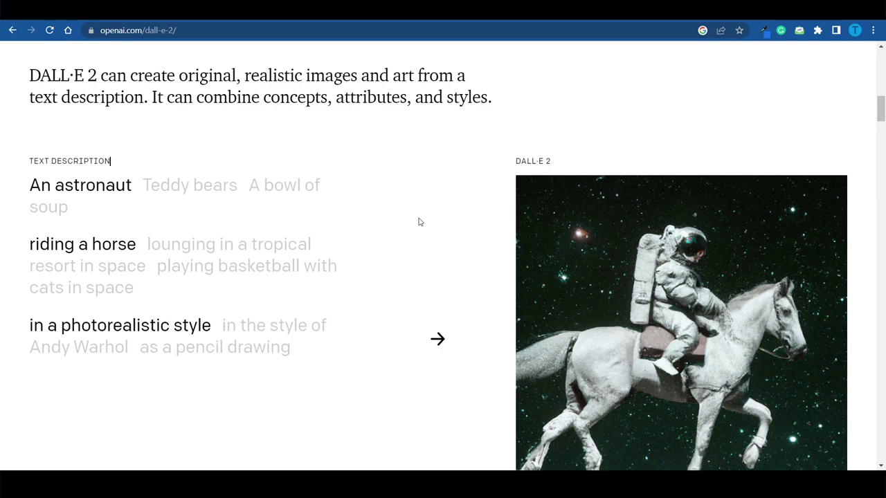
click(194, 194)
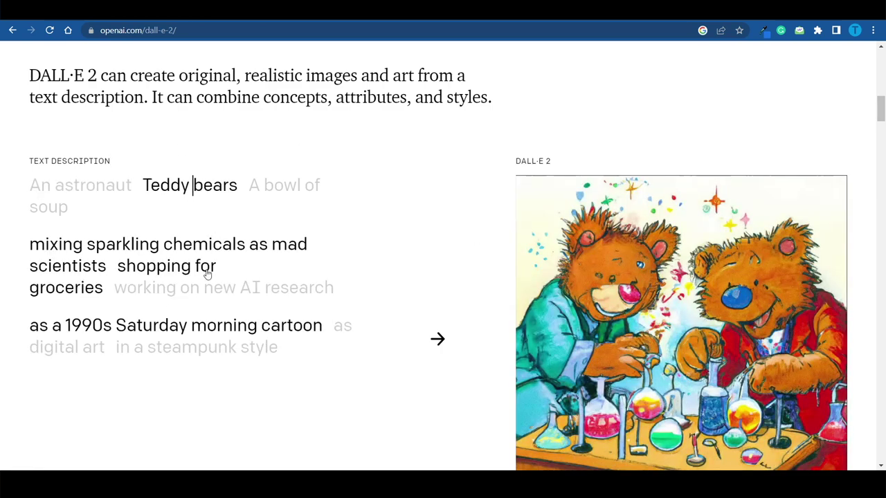
click(206, 273)
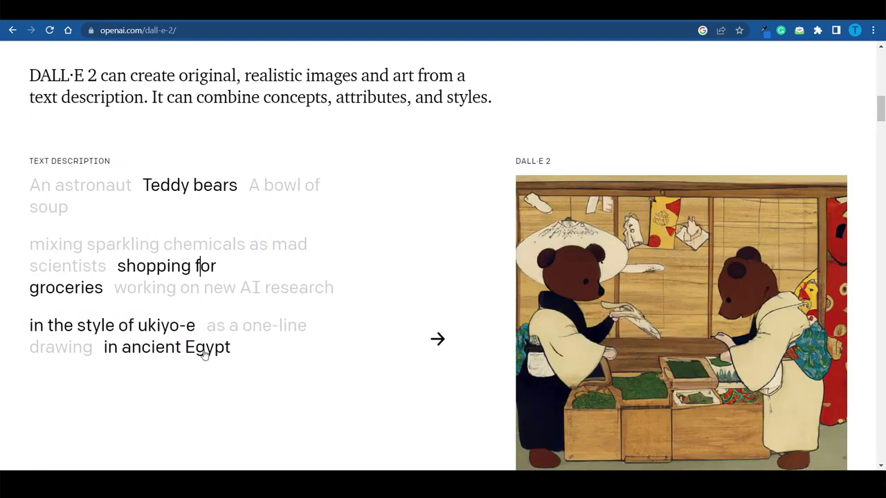
click(205, 351)
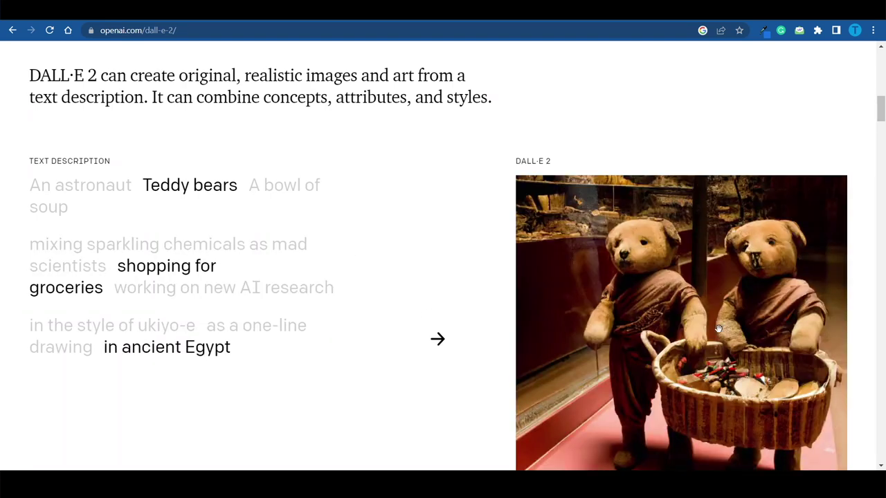
Browse the second, third and fourth teddy-bear result images
scroll(718, 329, down, 2)
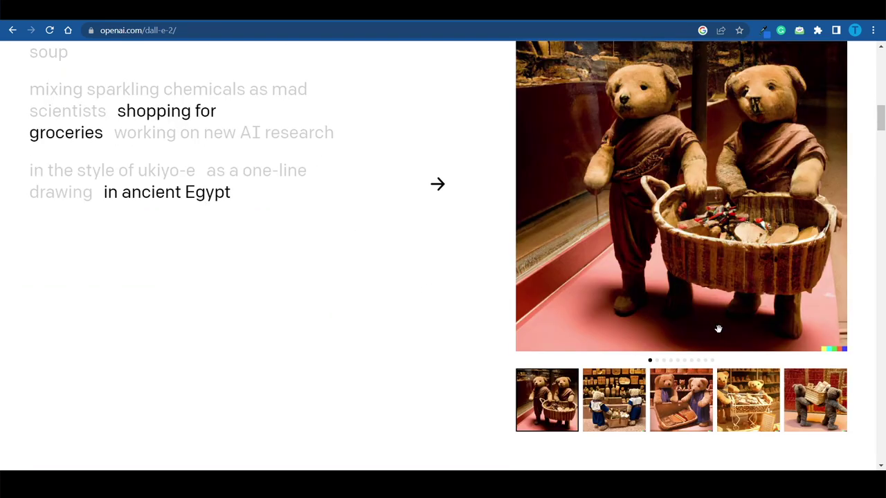
click(631, 414)
click(691, 415)
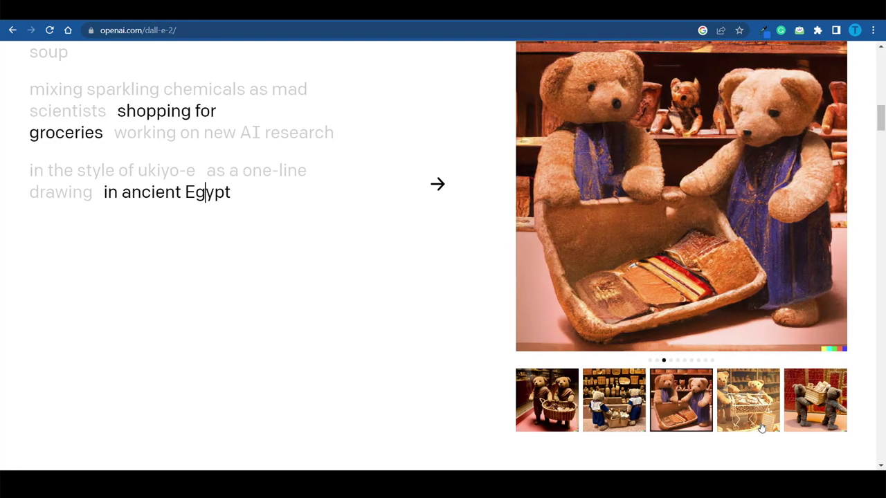
click(768, 412)
scroll(810, 353, up, 1)
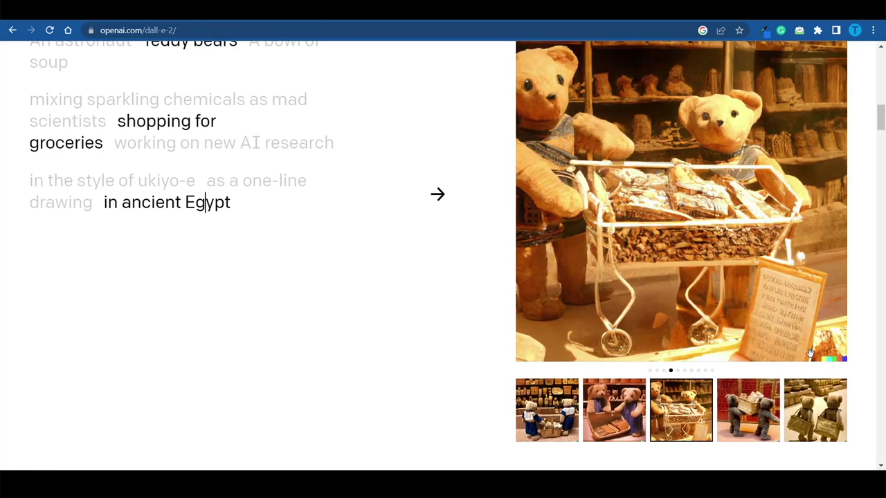
scroll(809, 352, down, 1)
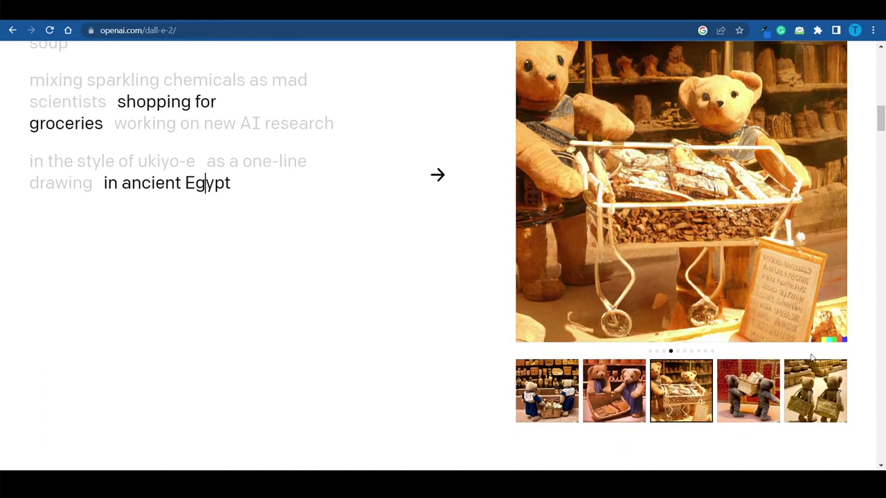
scroll(811, 358, down, 6)
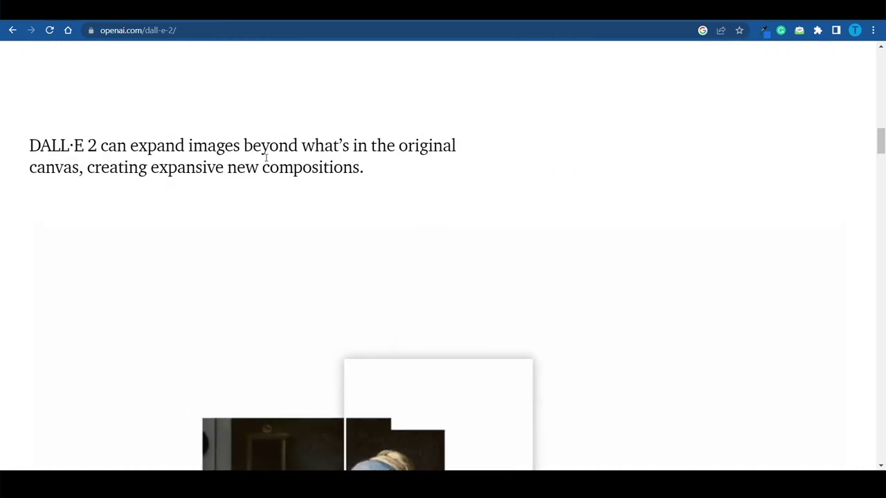
double_click(196, 146)
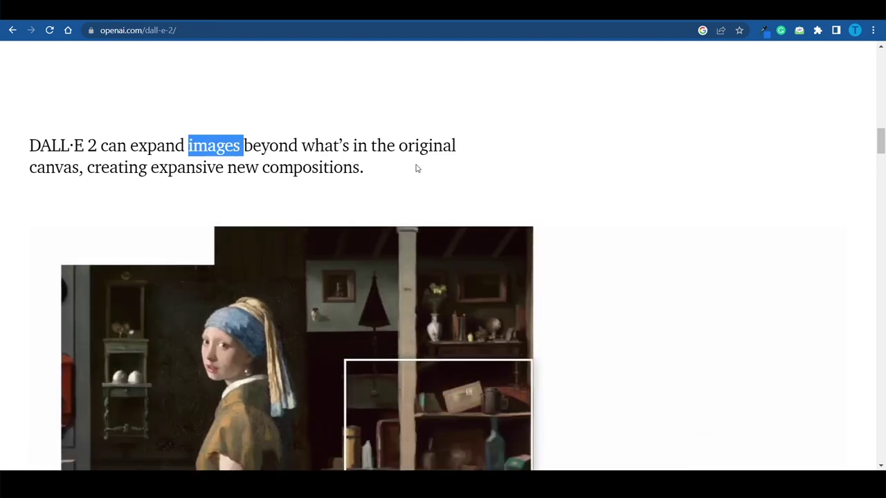
scroll(193, 185, down, 2)
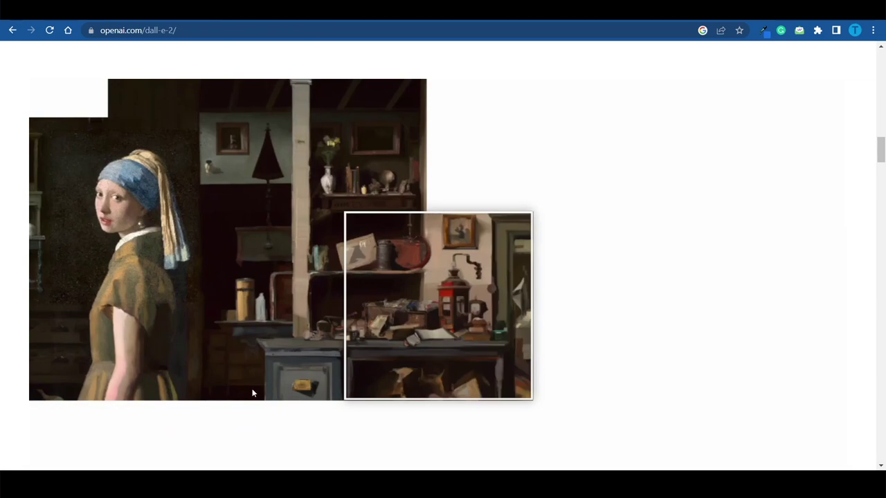
scroll(508, 172, down, 2)
scroll(514, 177, up, 1)
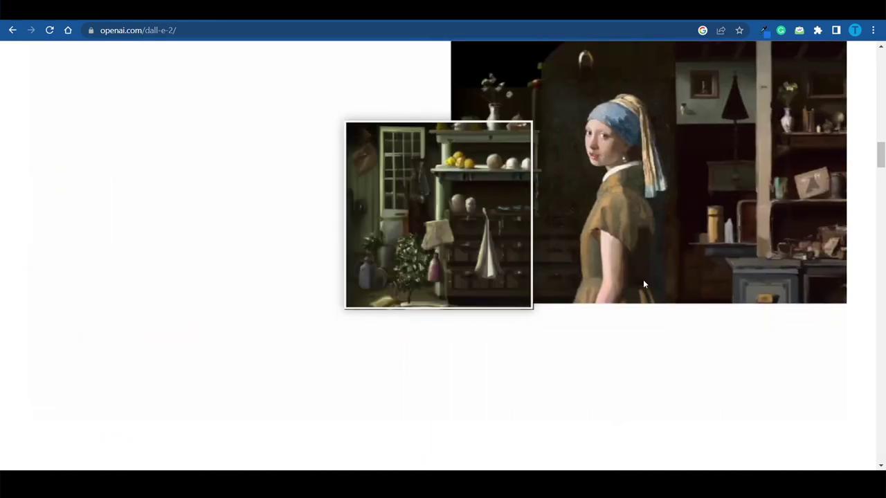
scroll(689, 220, down, 3)
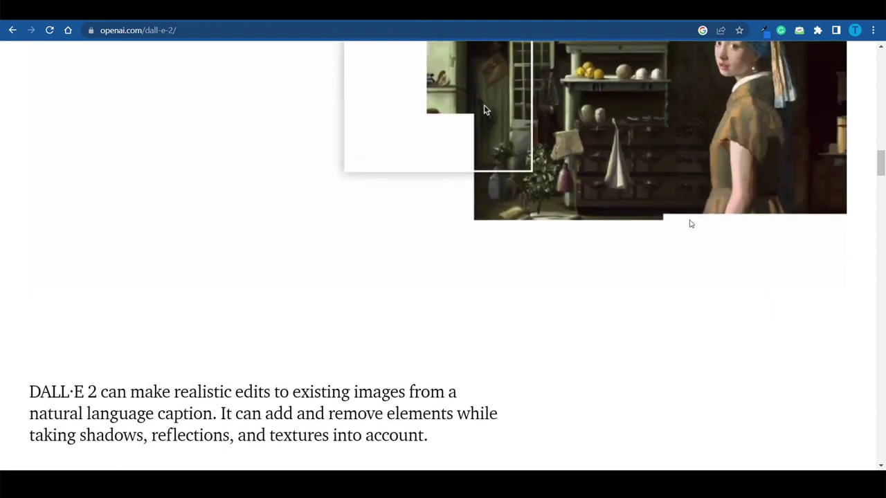
scroll(690, 224, down, 2)
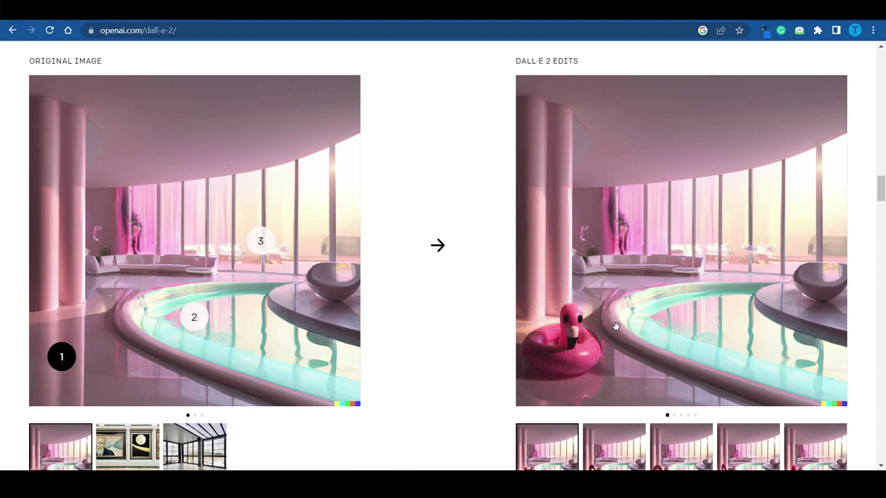
View the third and magenta flamingo edit variants and the second corgi variant
scroll(460, 357, down, 1)
click(677, 392)
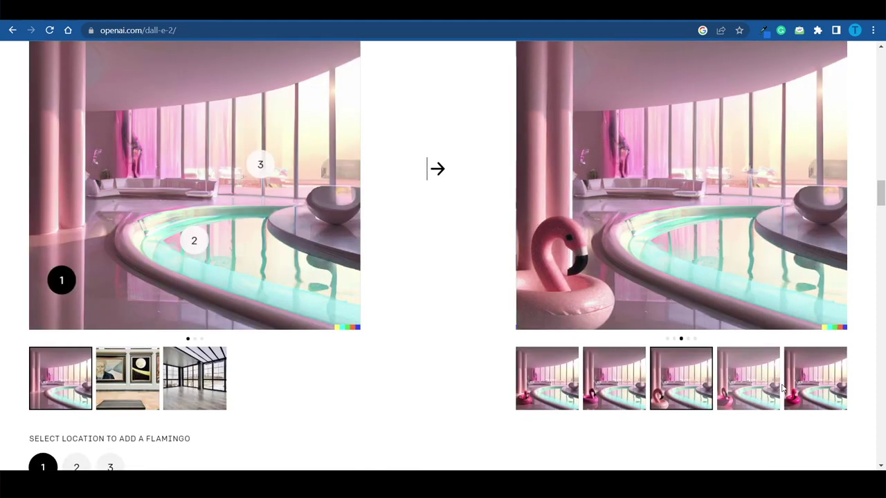
click(784, 388)
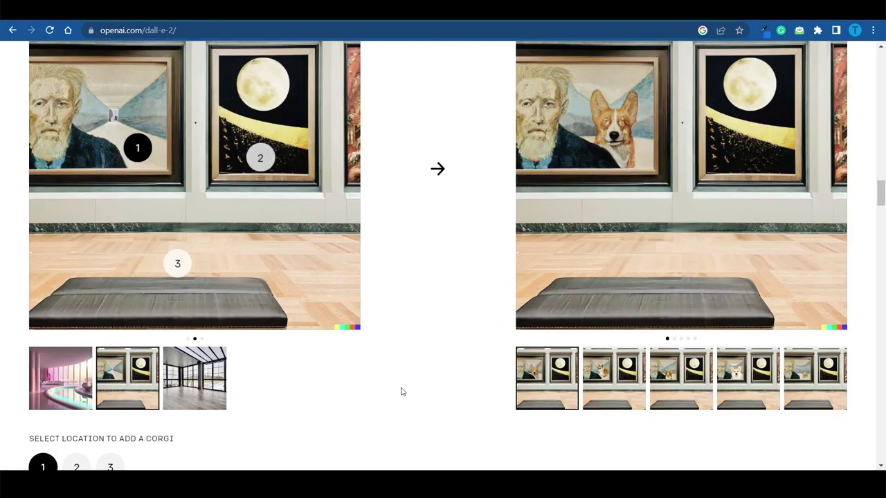
scroll(410, 392, up, 1)
scroll(382, 260, up, 1)
scroll(484, 346, down, 1)
click(623, 426)
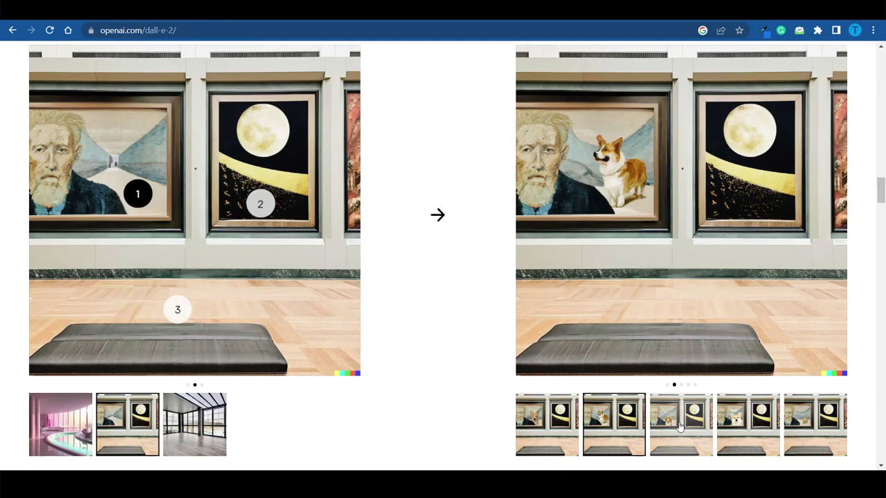
Switch the editing demo to the room-with-sofa example
scroll(415, 290, down, 2)
click(207, 318)
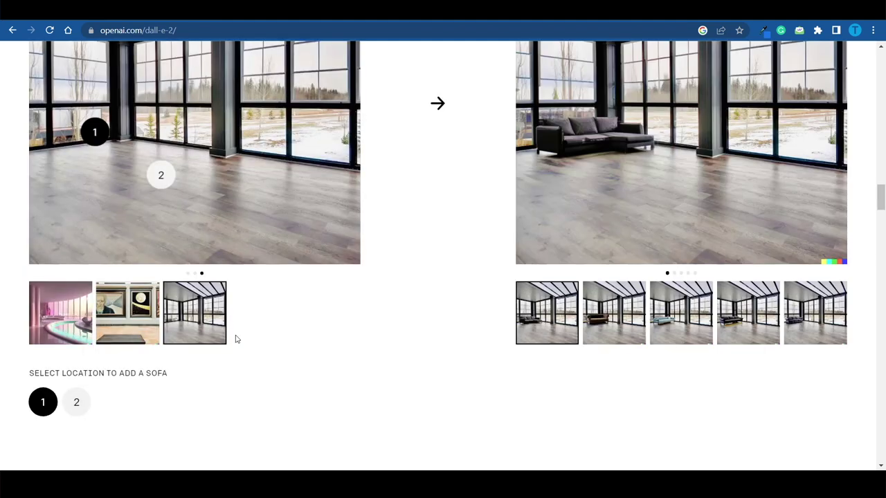
scroll(526, 278, up, 2)
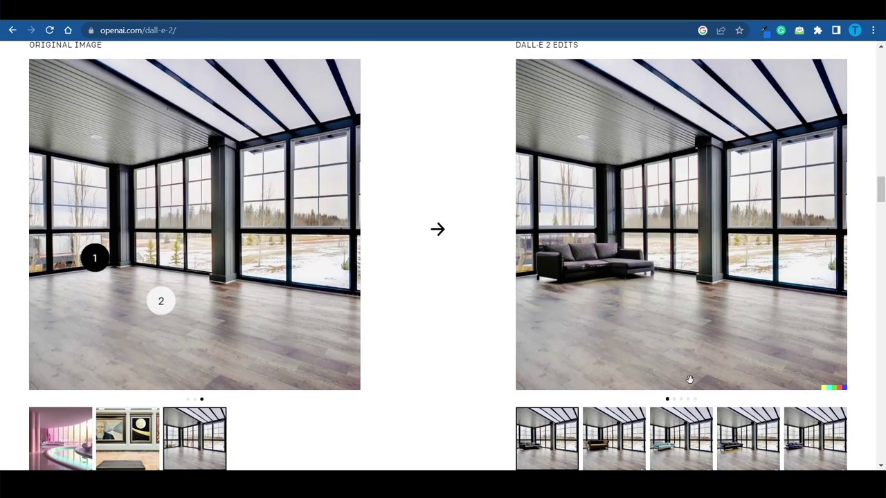
scroll(494, 308, down, 6)
scroll(495, 309, down, 1)
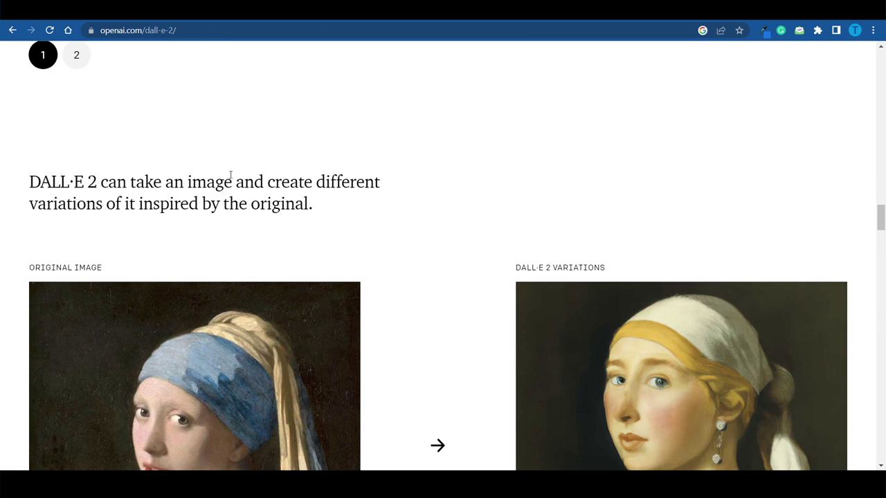
Pick the mice painting thumbnail to show its generated mouse variations
scroll(351, 238, down, 2)
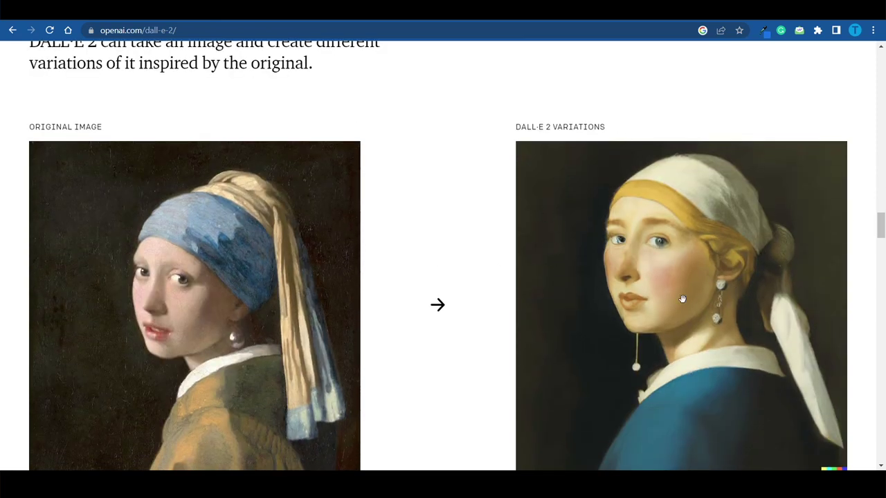
scroll(681, 299, down, 2)
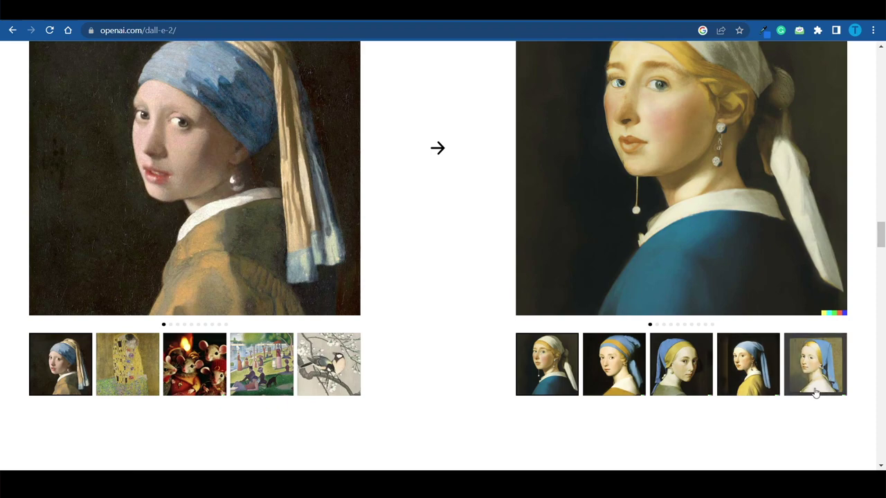
click(195, 364)
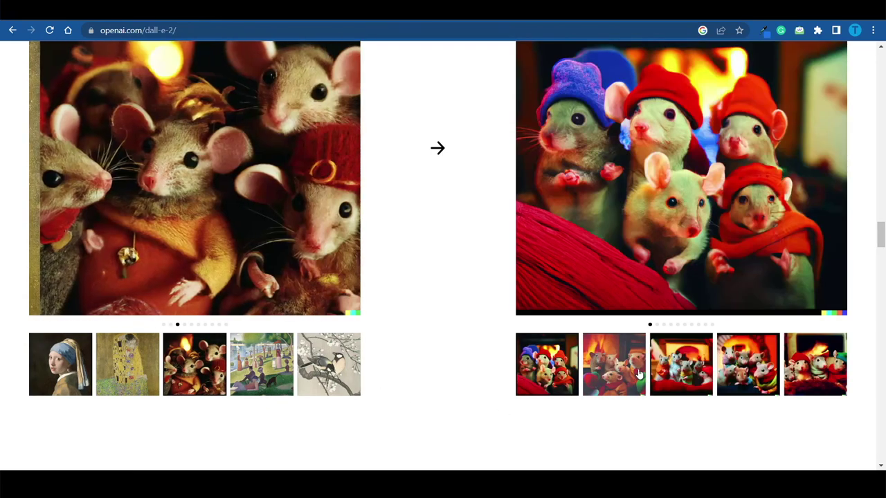
scroll(622, 228, up, 1)
scroll(623, 228, down, 1)
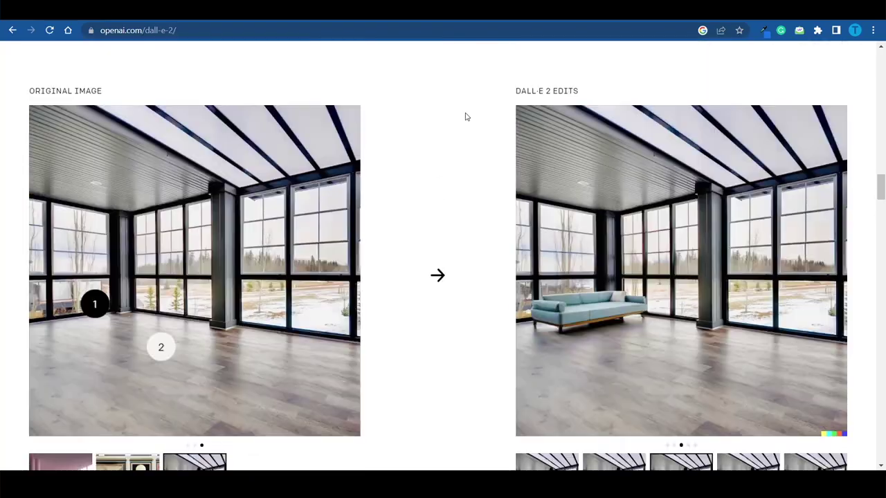
scroll(464, 116, up, 15)
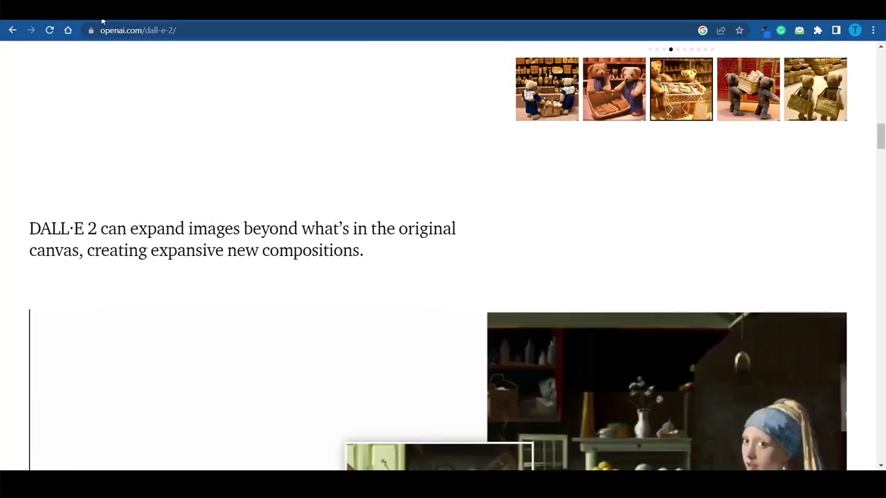
Scroll back up the DALL·E 2 page
scroll(492, 172, up, 10)
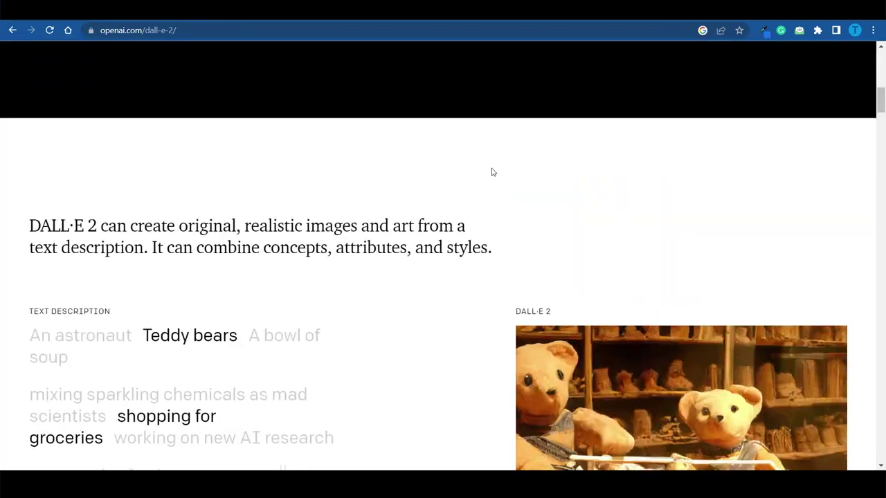
scroll(491, 172, up, 10)
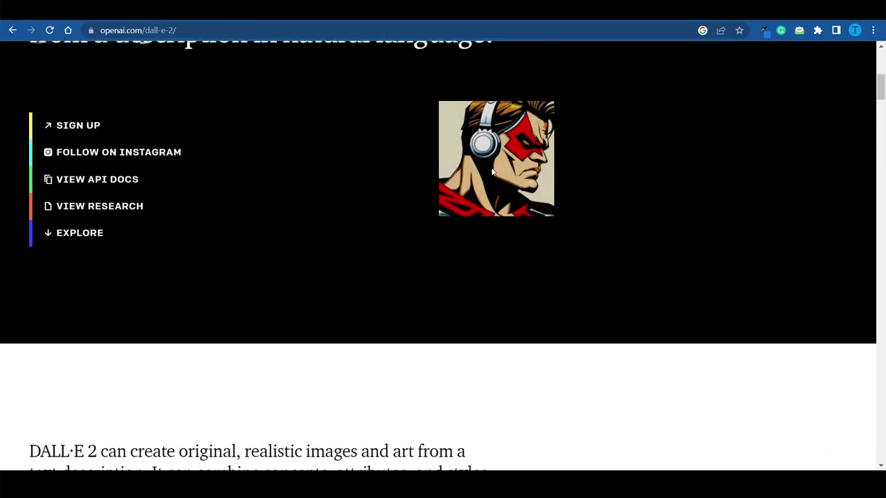
scroll(448, 255, down, 3)
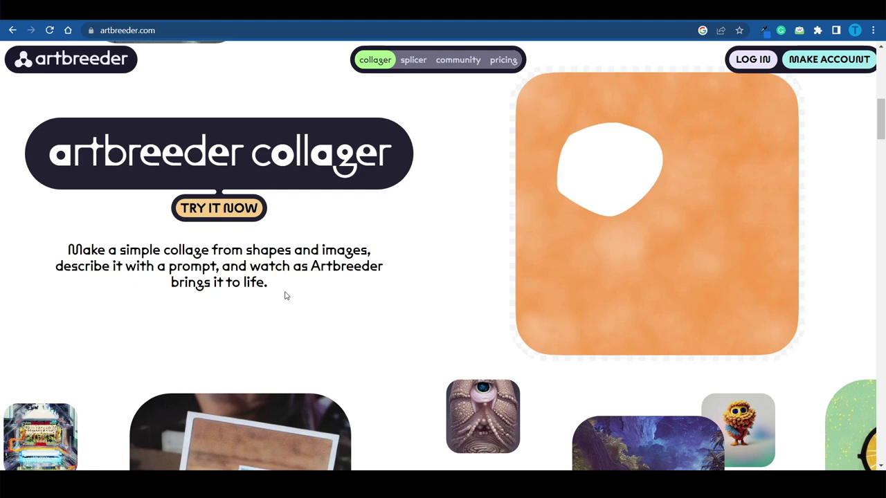
scroll(286, 296, up, 1)
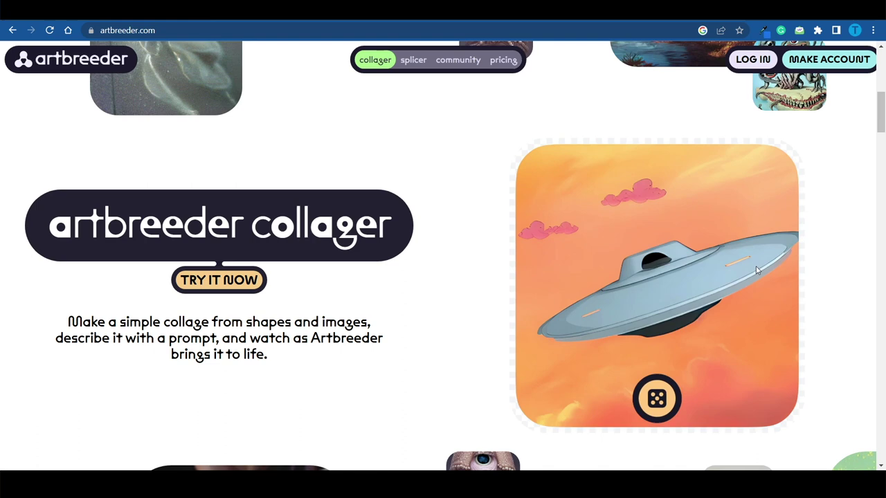
scroll(719, 281, down, 8)
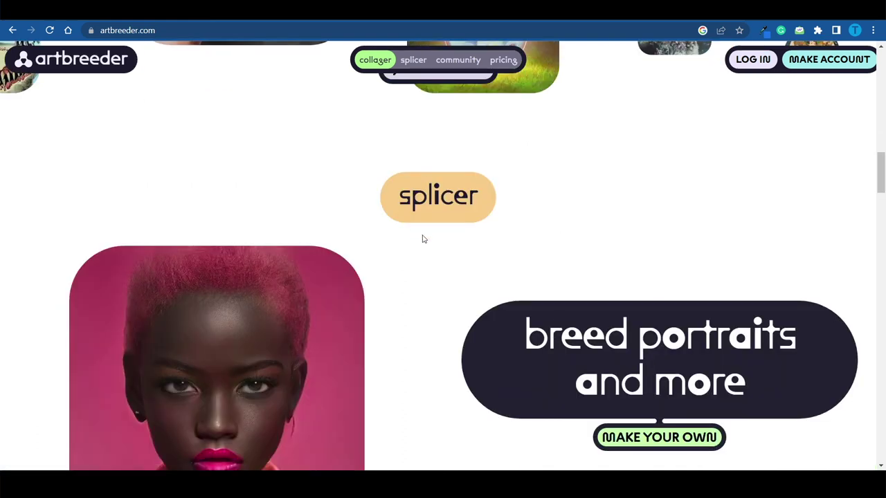
scroll(650, 305, down, 3)
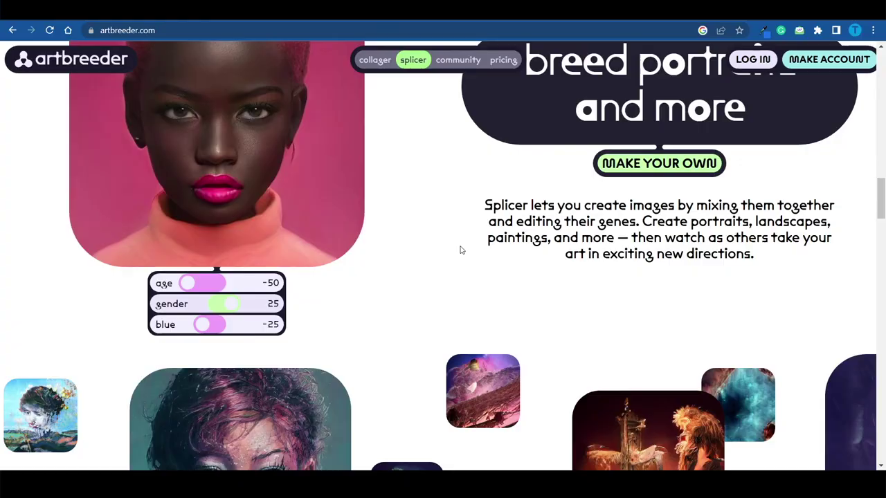
scroll(461, 250, up, 2)
scroll(461, 250, down, 1)
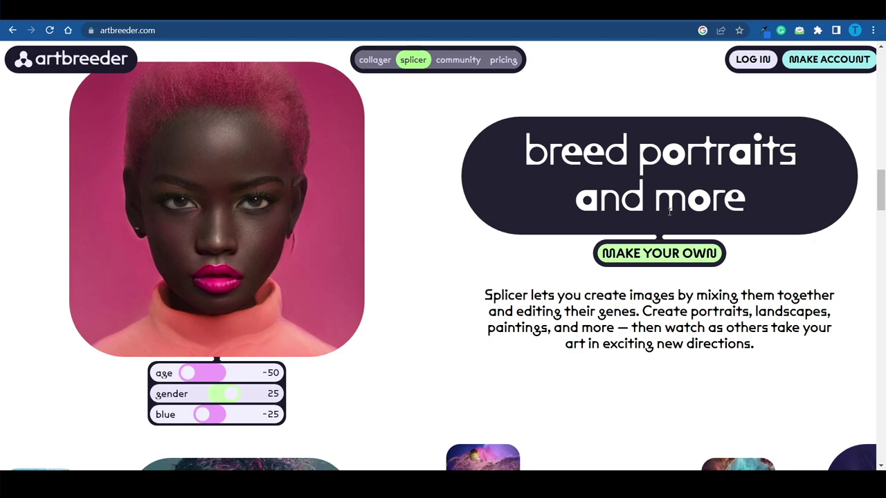
Scroll through the Splicer introduction and begin logging in to Artbreeder
scroll(757, 219, down, 4)
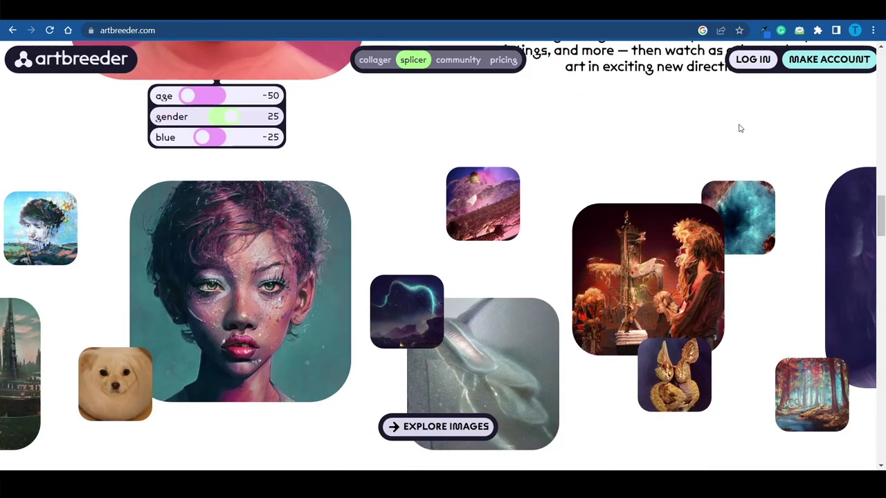
scroll(739, 128, up, 8)
click(755, 69)
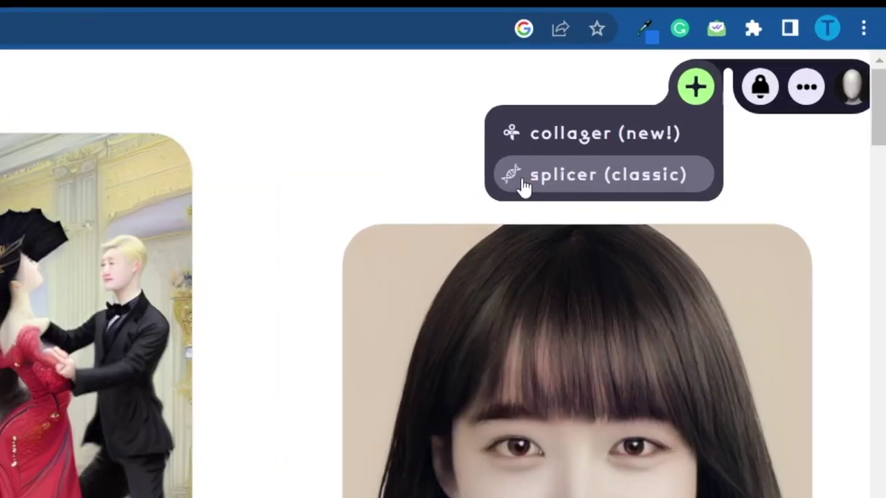
Create a portraits splicer with the man's and blonde woman's uploaded photos as parents
click(592, 183)
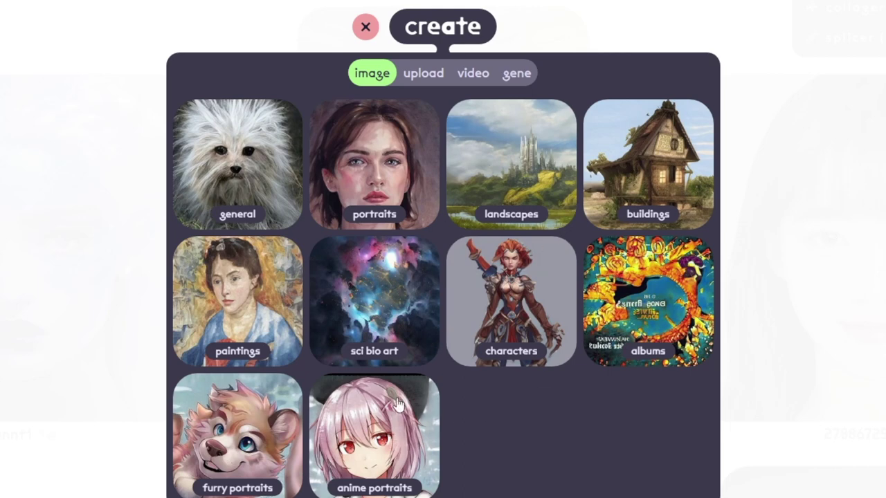
click(385, 168)
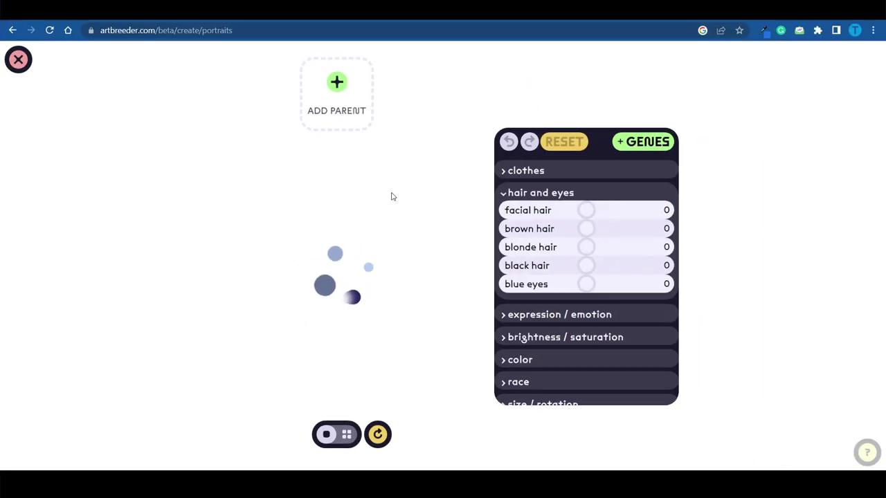
click(344, 114)
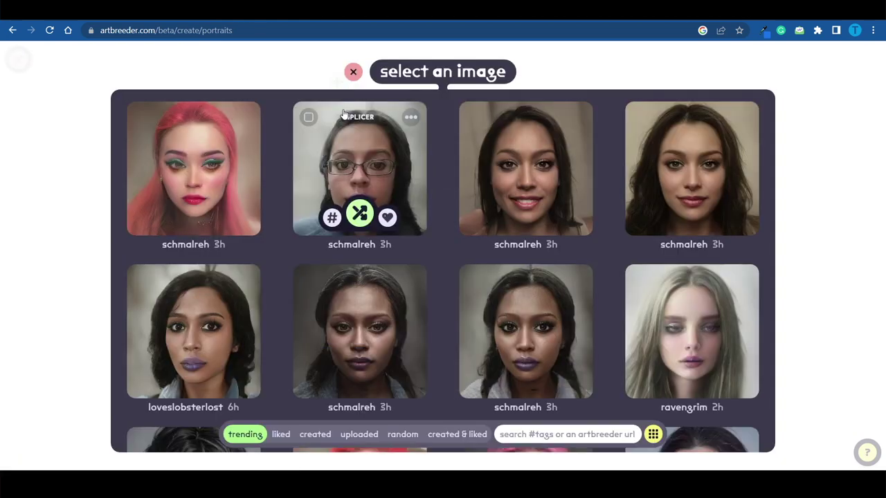
click(344, 119)
click(389, 111)
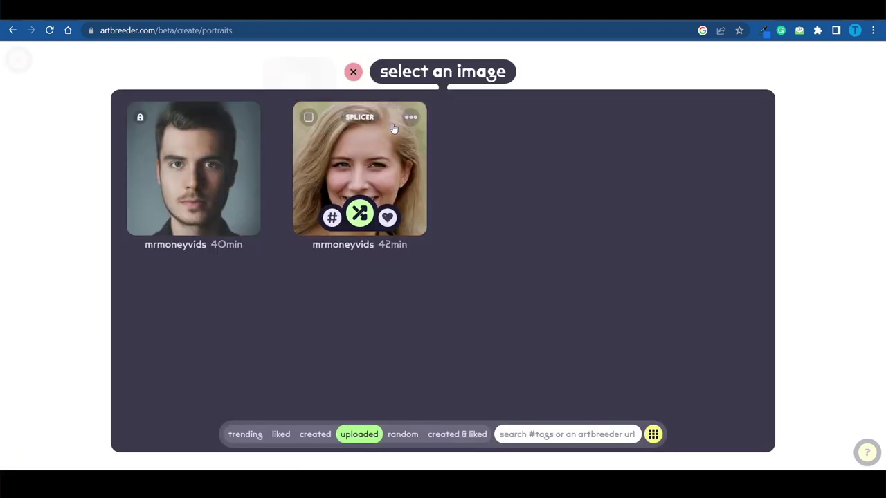
click(370, 173)
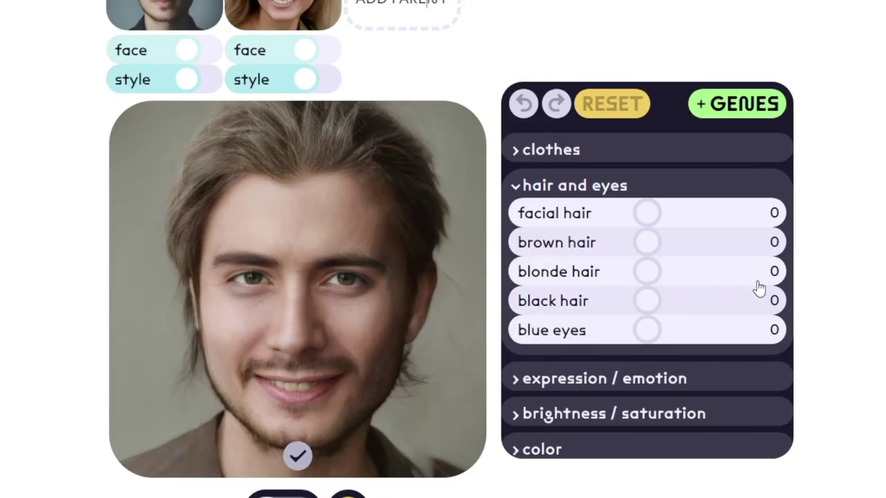
Set the blue eyes gene to 28 and the angry expression gene to 16
scroll(733, 229, down, 4)
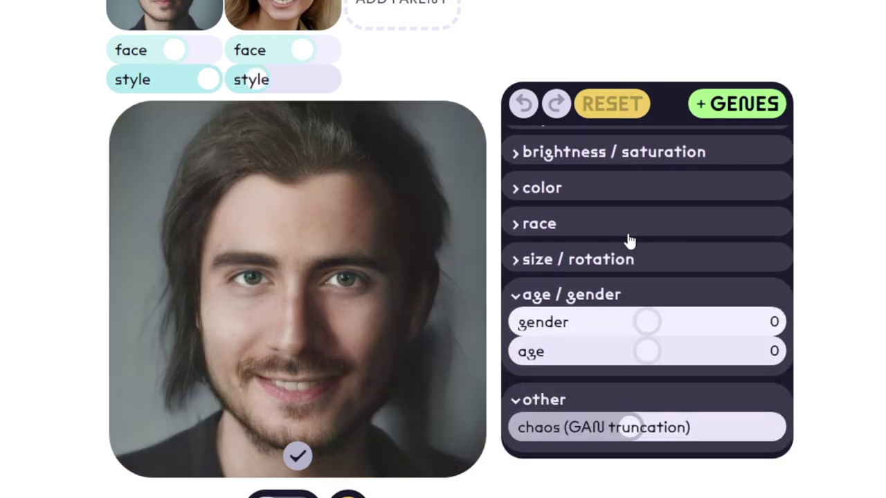
scroll(627, 239, up, 4)
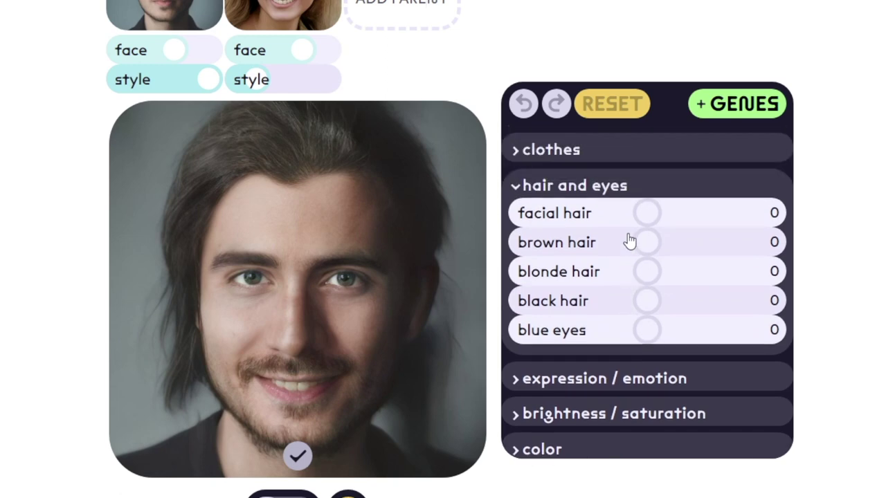
scroll(628, 239, down, 3)
scroll(628, 239, up, 2)
drag(641, 274, 682, 269)
scroll(723, 301, down, 1)
click(645, 282)
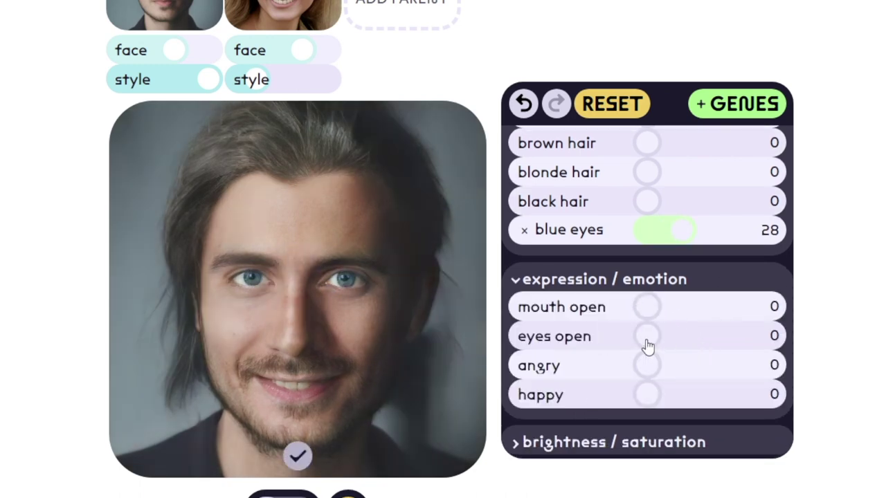
drag(647, 365, 712, 370)
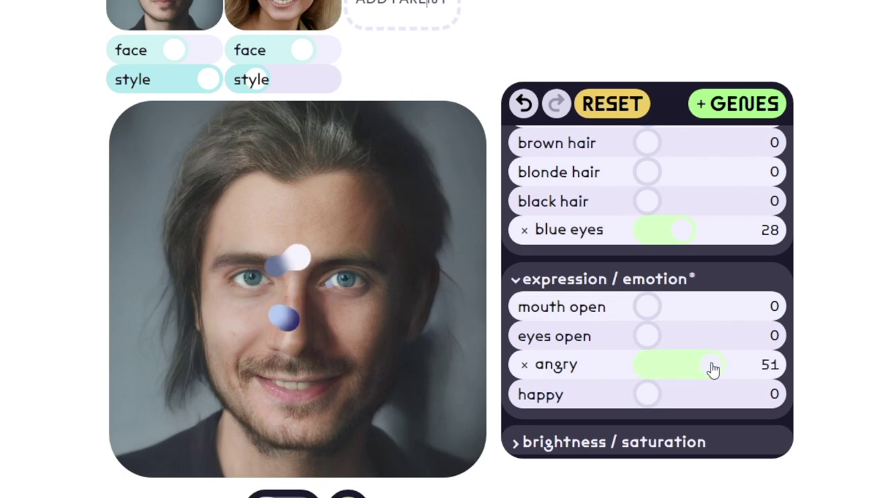
click(668, 373)
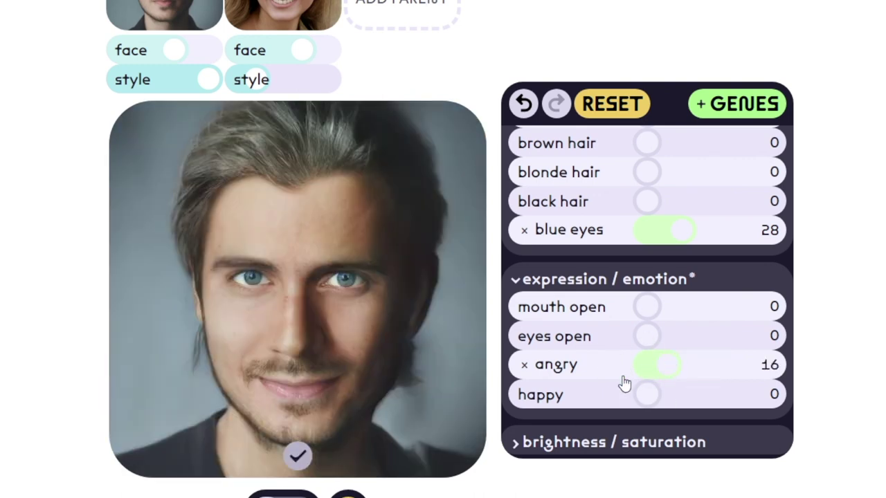
Lower the gender gene to about -24 and age to -32
scroll(671, 369, down, 3)
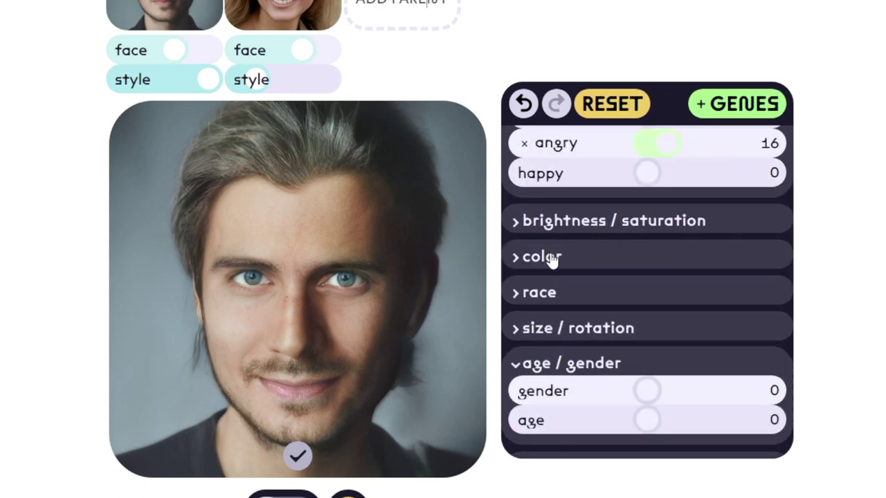
scroll(552, 259, down, 1)
click(532, 235)
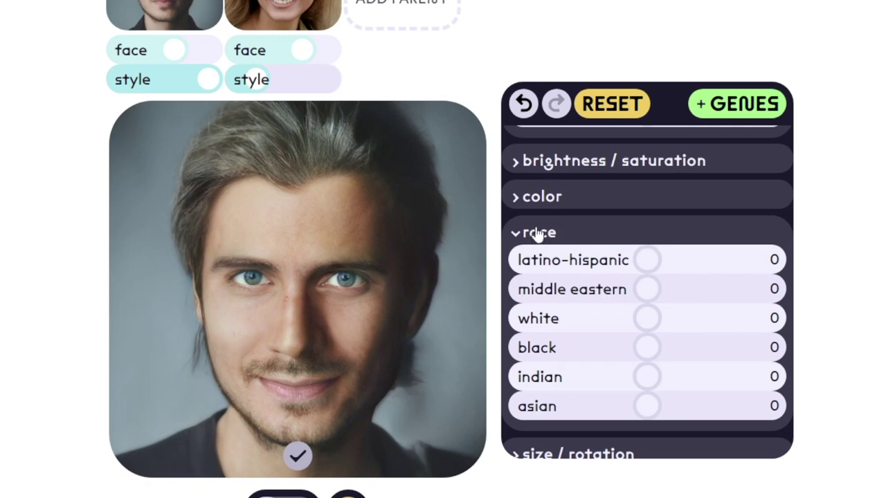
click(537, 234)
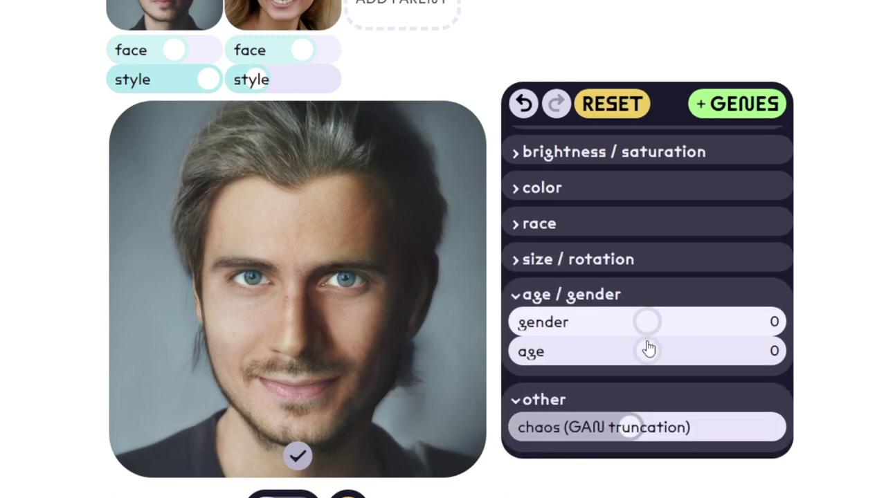
drag(649, 325, 616, 322)
drag(647, 352, 606, 351)
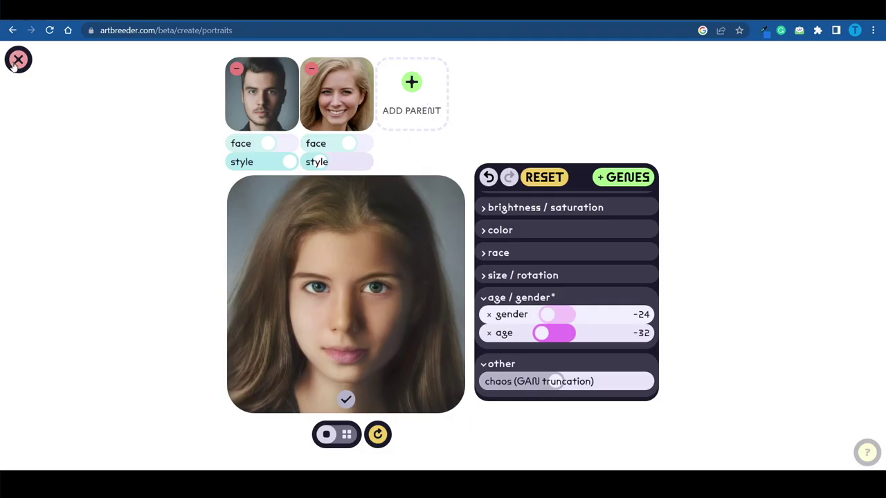
Close the portrait editor with the X button at the top left
click(16, 61)
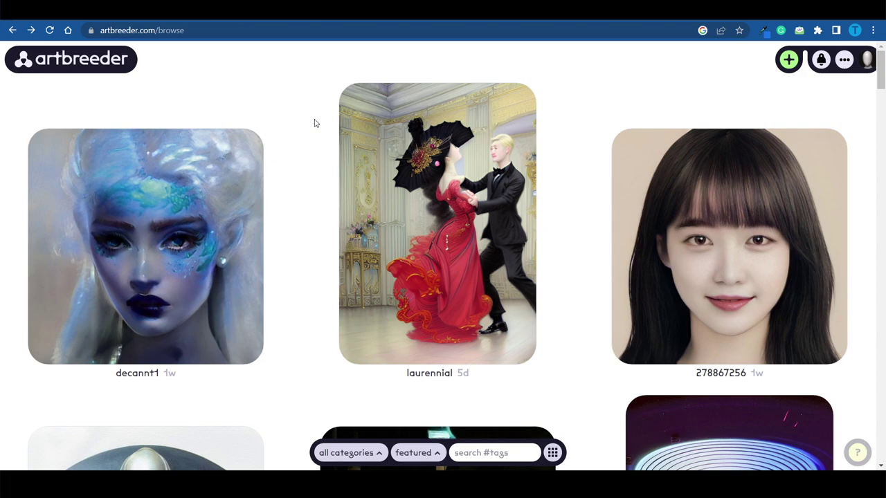
Scroll down through the featured community images in the browse gallery
scroll(587, 269, down, 8)
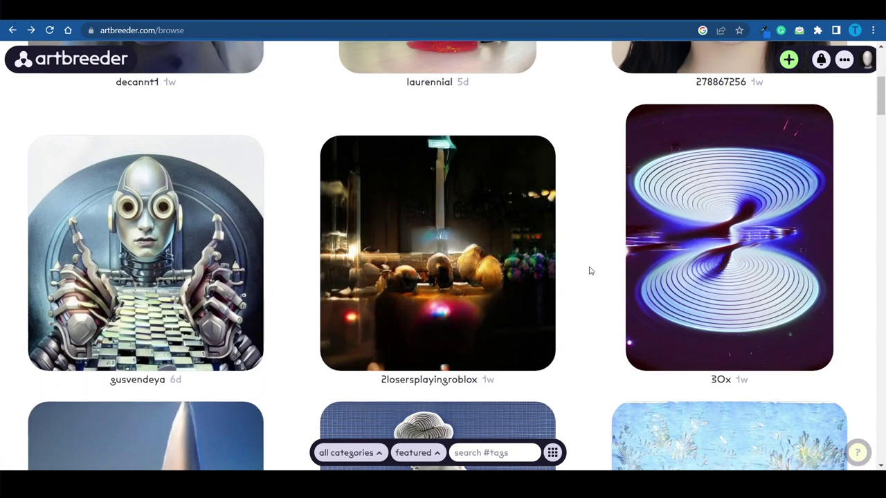
scroll(588, 271, down, 1)
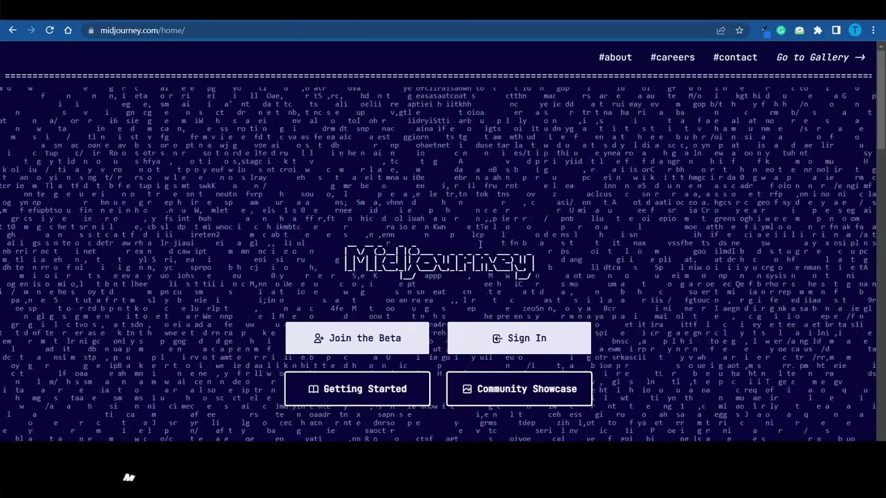
scroll(443, 258, down, 2)
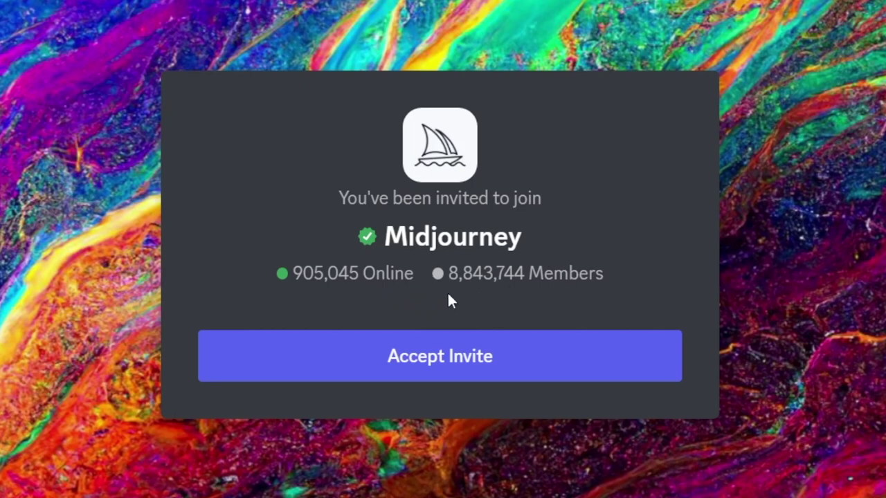
Join the Midjourney server, open its Home feed, and preview the spider image
click(464, 372)
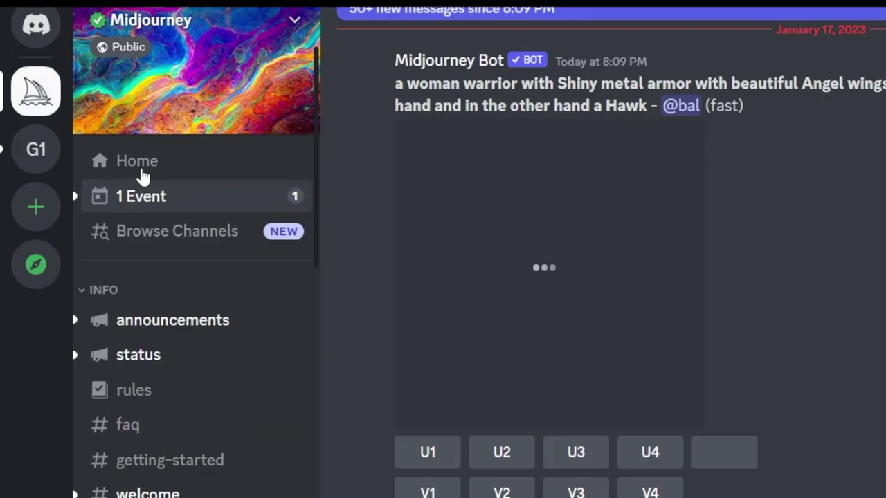
click(164, 182)
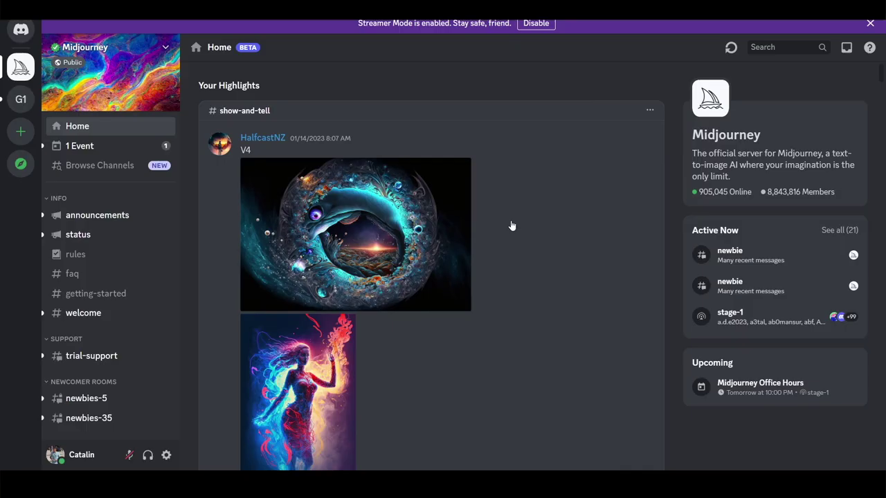
scroll(541, 250, down, 7)
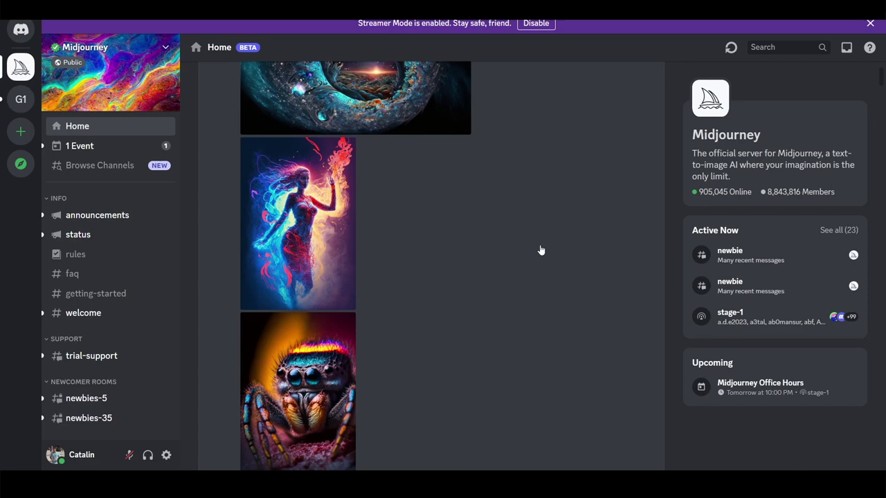
click(326, 120)
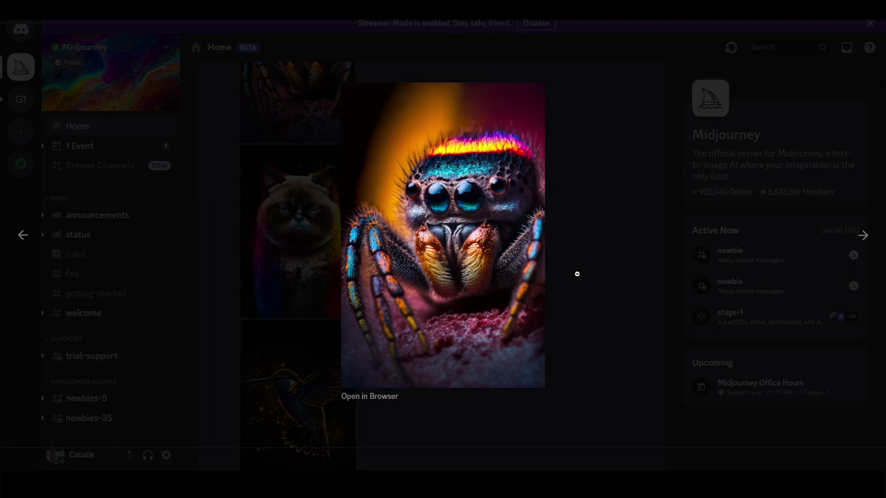
click(581, 271)
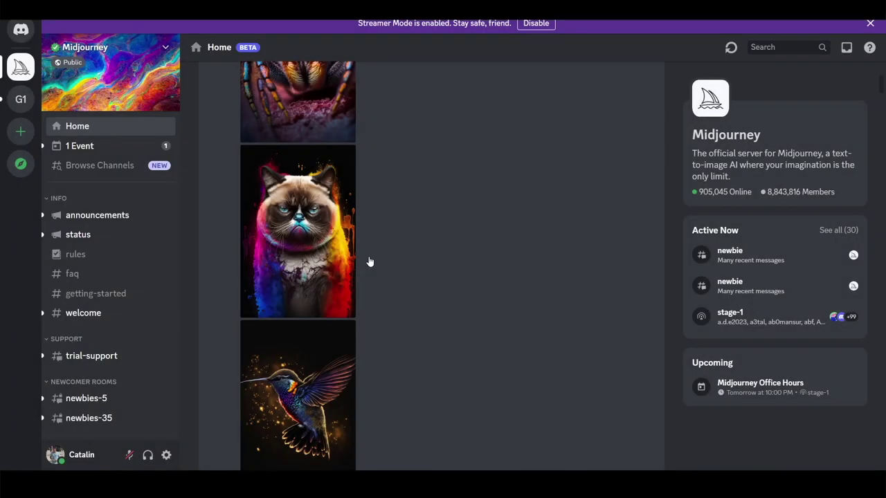
Enlarge and close the candlelit-table and guitar-player images
scroll(369, 261, down, 10)
click(416, 269)
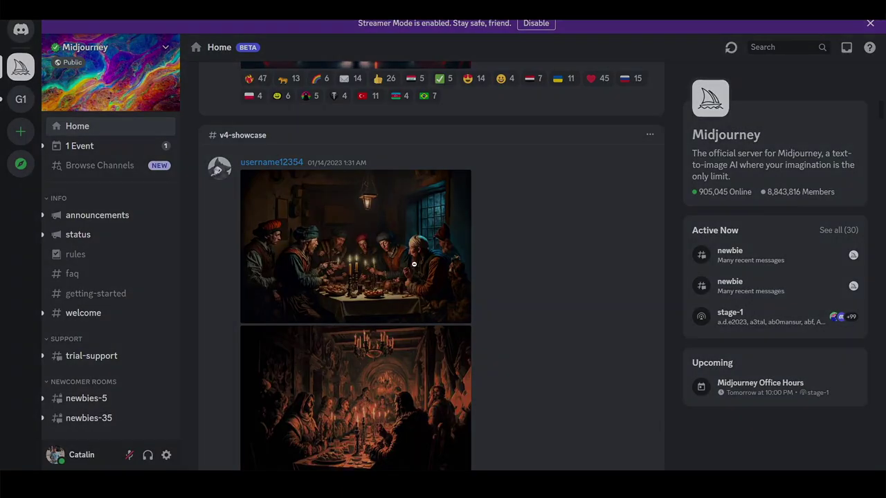
click(590, 415)
scroll(436, 345, down, 5)
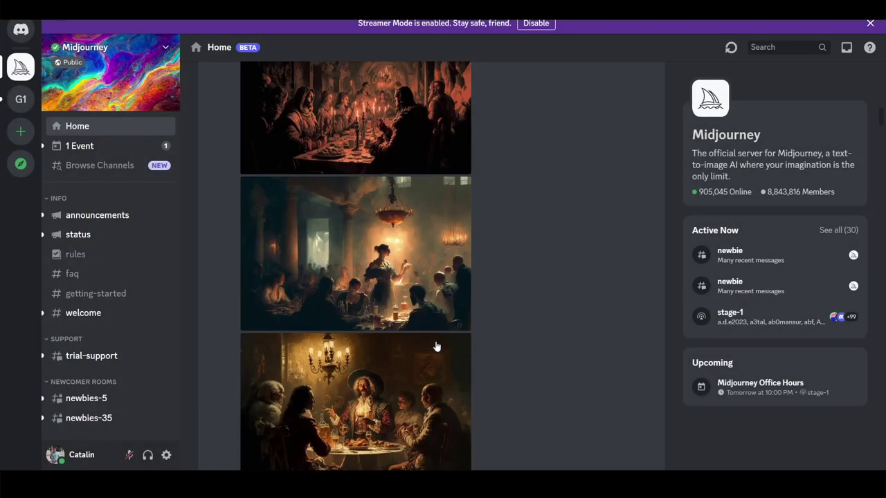
scroll(436, 346, down, 4)
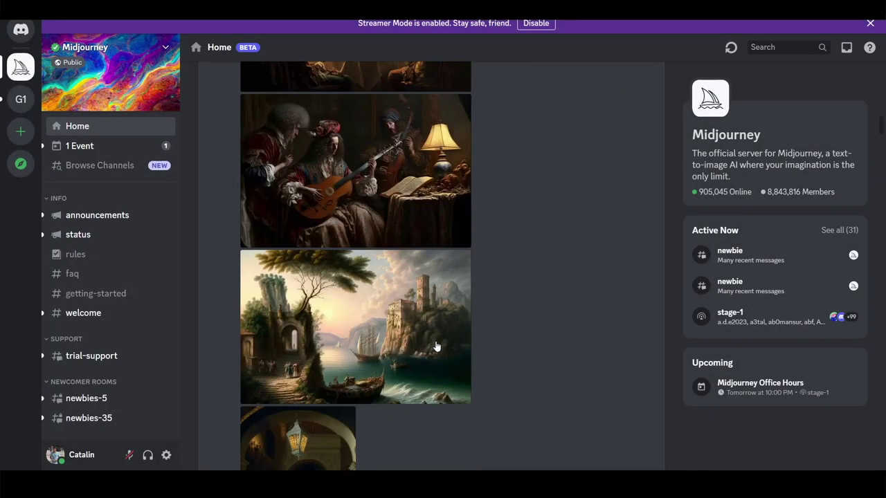
click(377, 177)
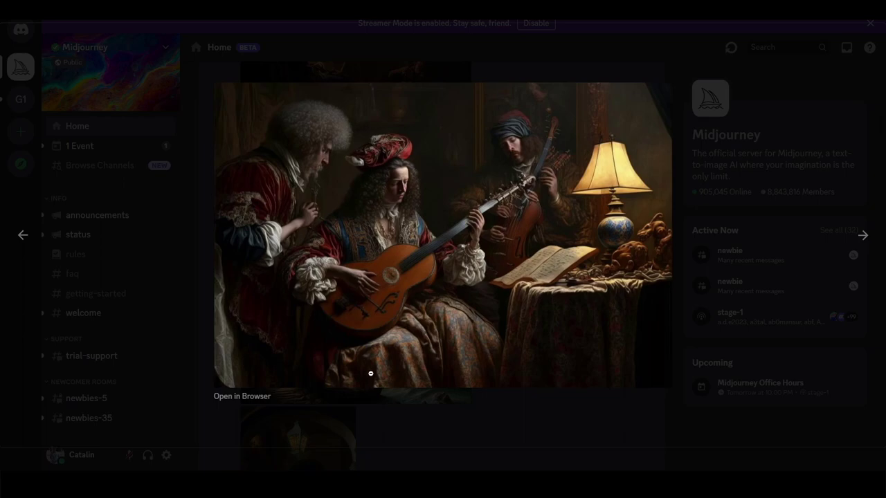
click(315, 429)
Preview the caramel-drizzled donut image, then keep scrolling the feed
scroll(450, 291, down, 8)
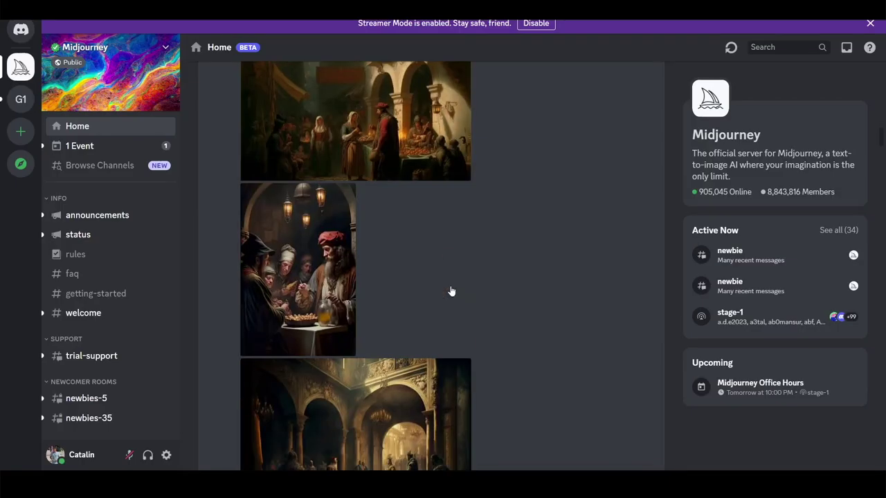
scroll(450, 291, down, 10)
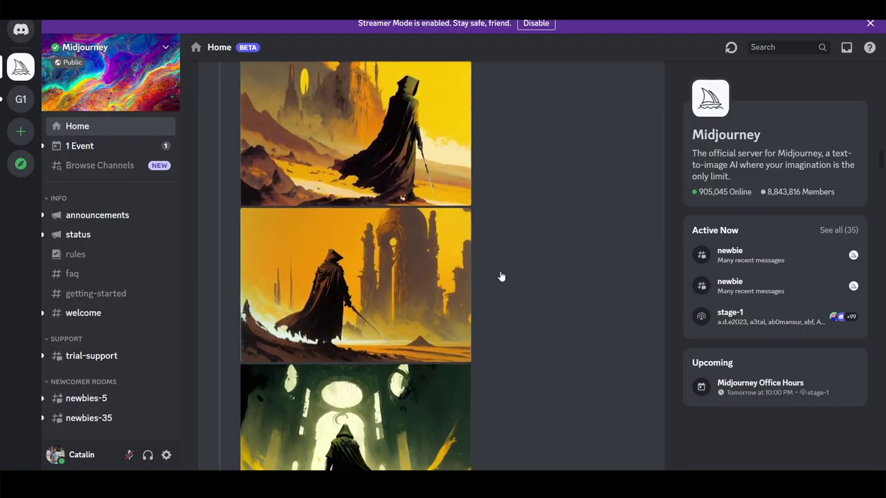
scroll(539, 275, down, 10)
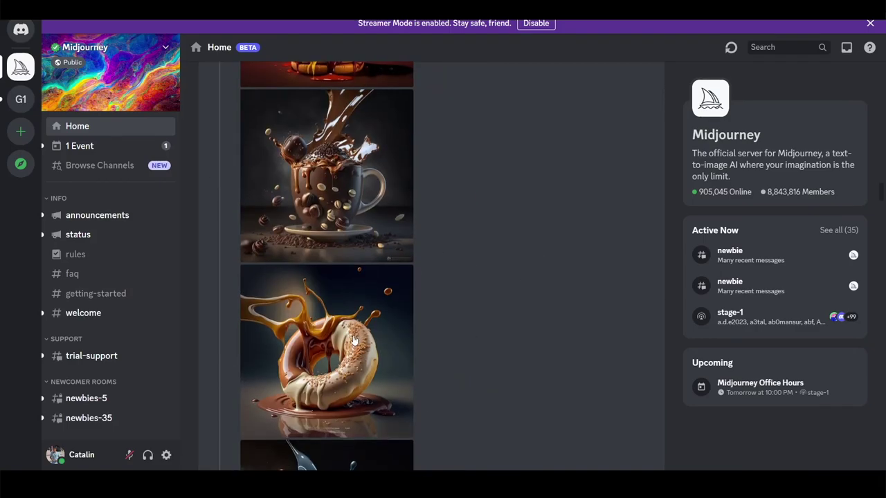
click(347, 333)
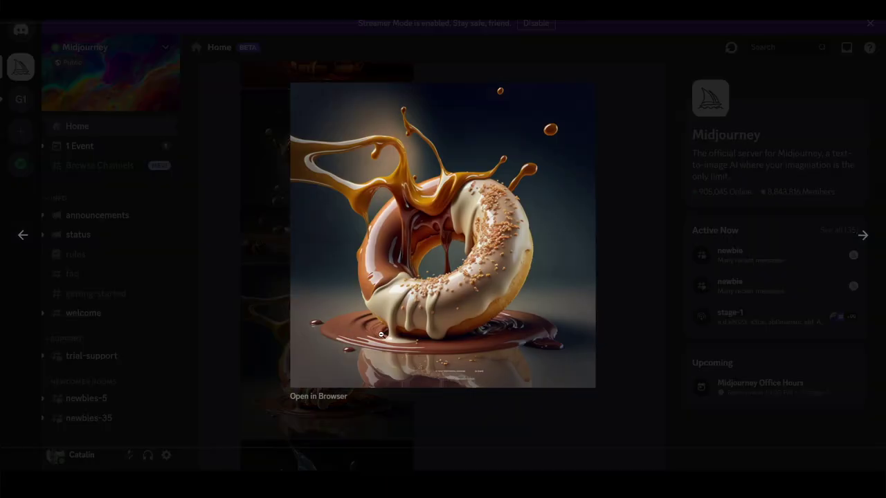
click(656, 221)
scroll(402, 358, down, 15)
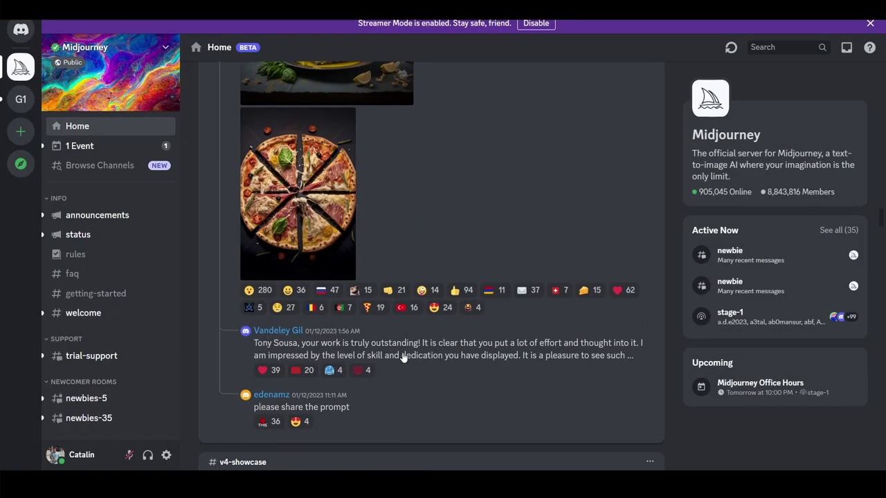
scroll(404, 358, down, 10)
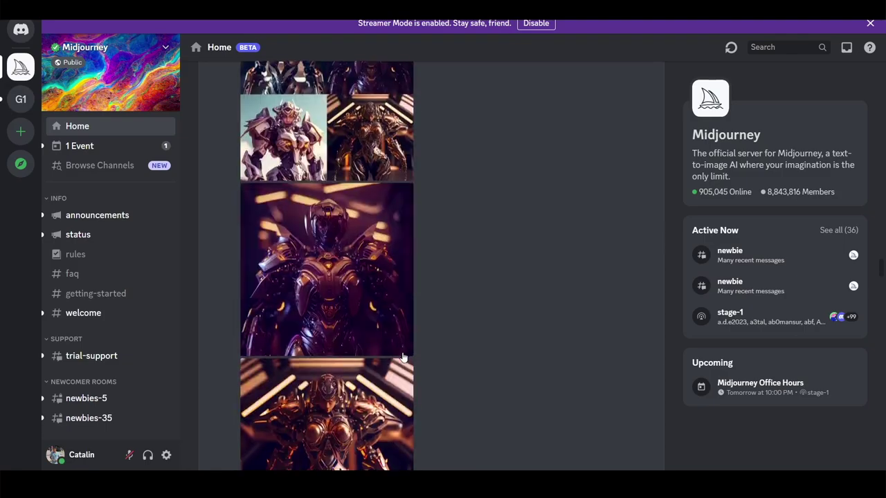
scroll(404, 357, down, 10)
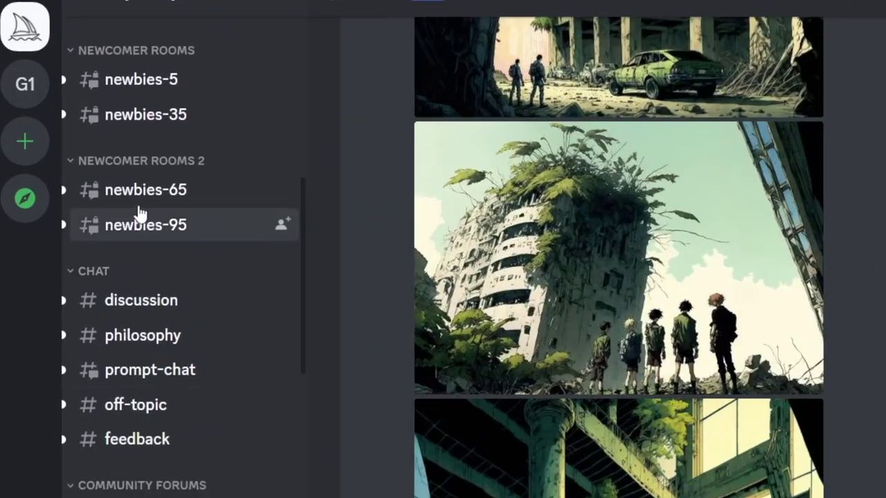
Paste the prompt 'a wizard as a school principal … photorealistic, full HD, 8k' into /imagine
mouse_move(102, 196)
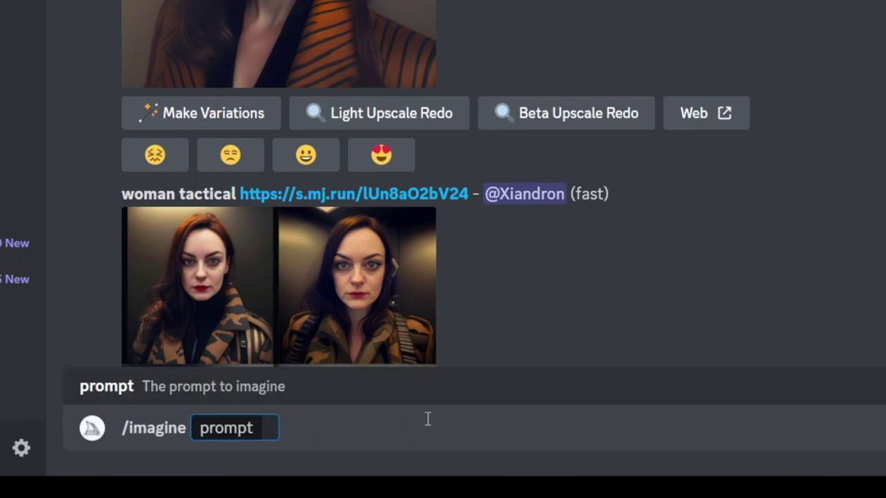
text(a wizard as a school principal ultra details, hyperrealistic, full HD, 8k)
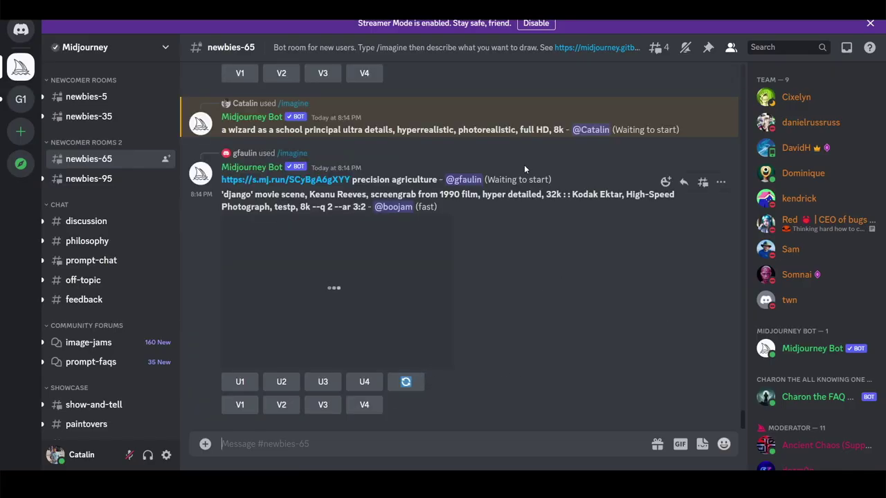
View the finished four wizard-principal portraits enlarged, then close the preview and return to the feed
scroll(524, 164, up, 3)
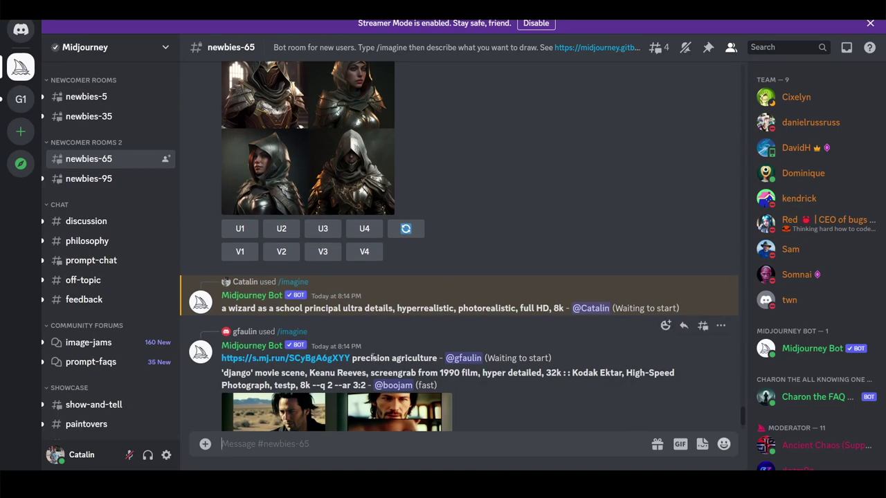
scroll(372, 357, down, 4)
scroll(312, 319, up, 2)
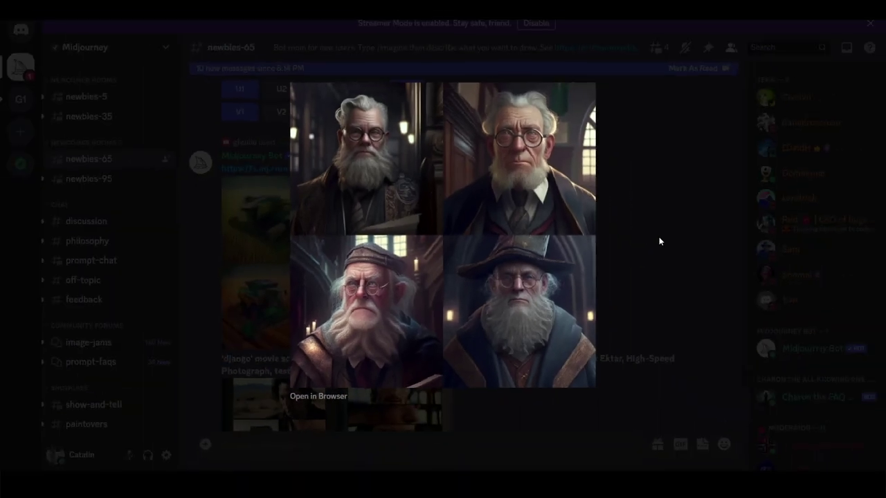
click(767, 258)
scroll(487, 360, up, 5)
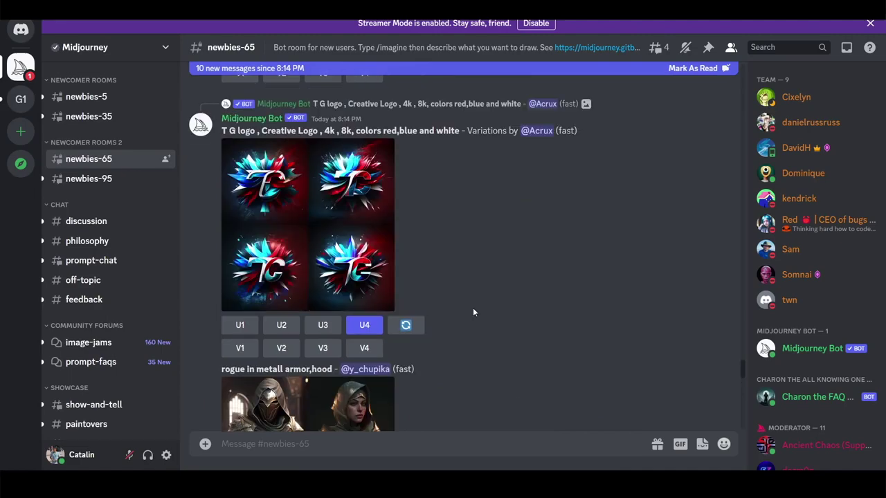
scroll(472, 312, up, 10)
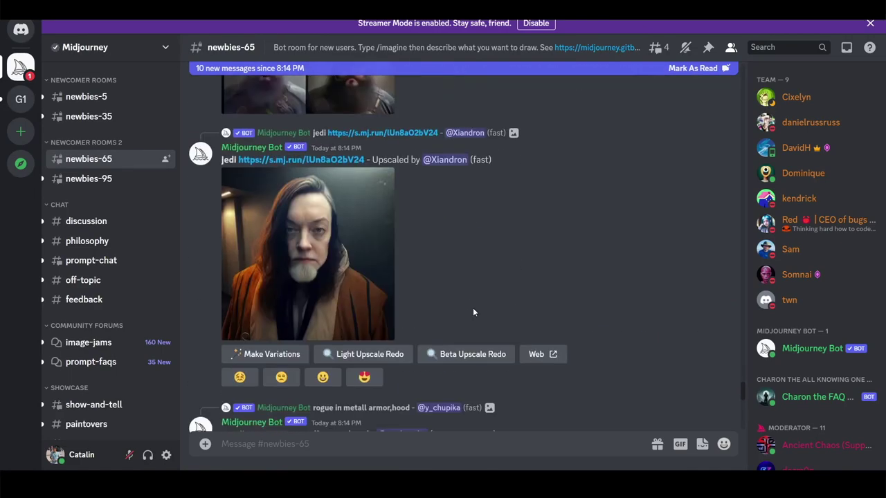
scroll(473, 312, down, 4)
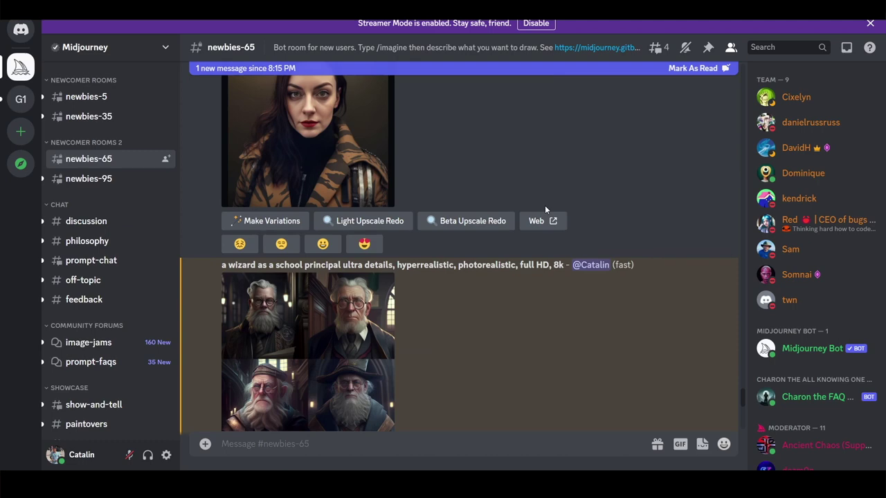
Scroll the newbies-65 feed until the U1 upscale, a bearded bespectacled wizard portrait, appears
scroll(454, 348, down, 2)
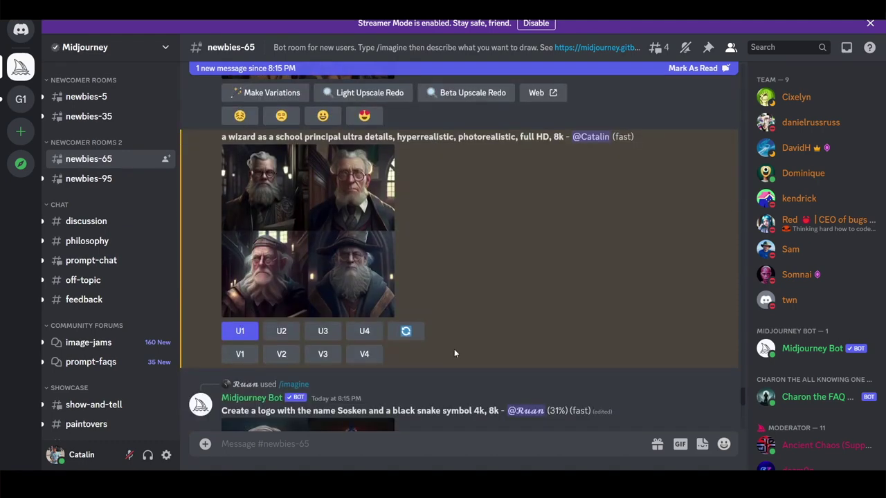
scroll(483, 302, down, 5)
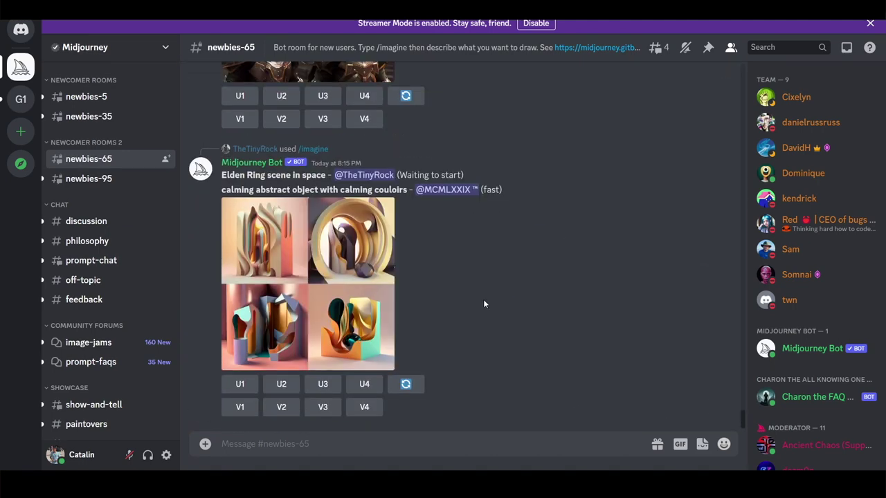
scroll(483, 299, up, 5)
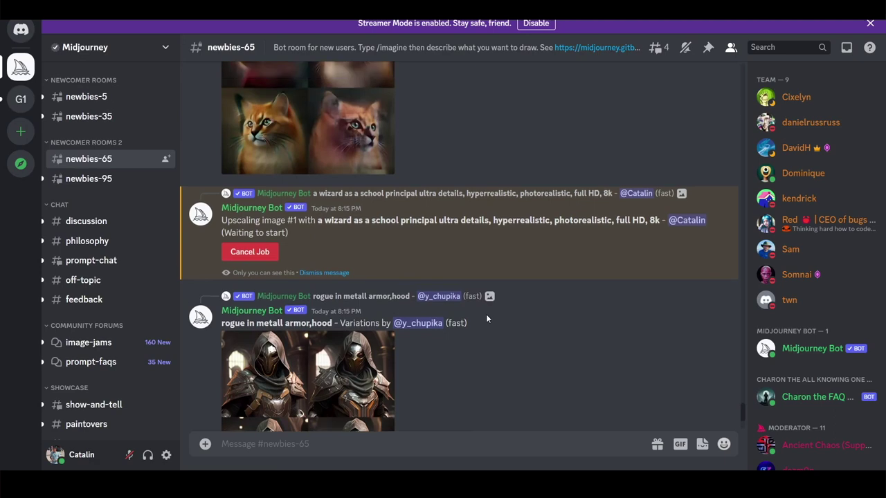
scroll(543, 370, up, 3)
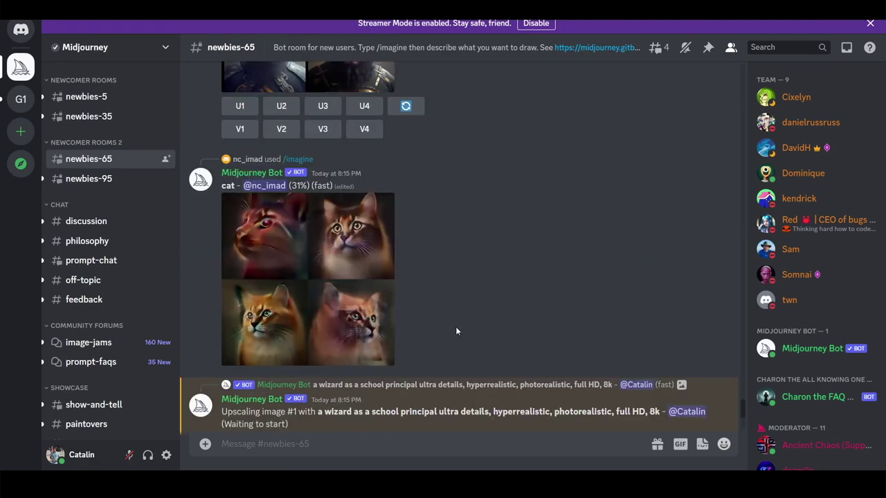
scroll(500, 292, down, 5)
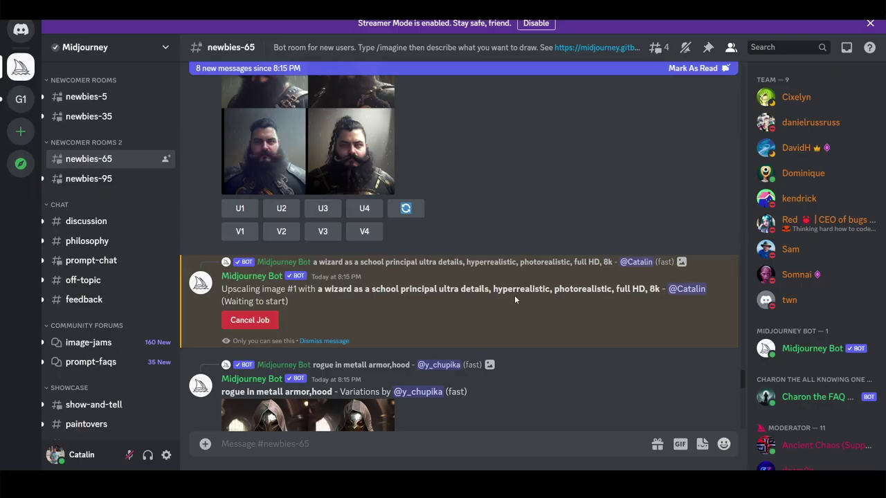
scroll(514, 298, down, 5)
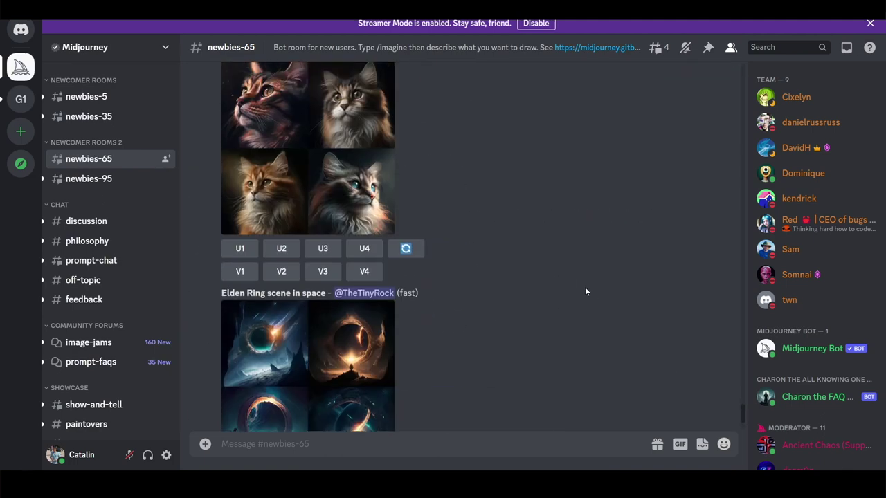
scroll(146, 216, up, 5)
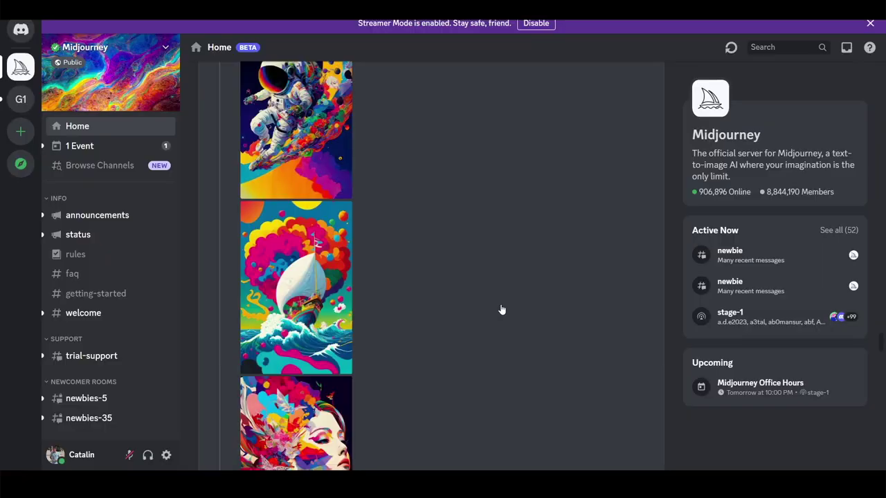
scroll(501, 309, down, 10)
scroll(501, 309, down, 5)
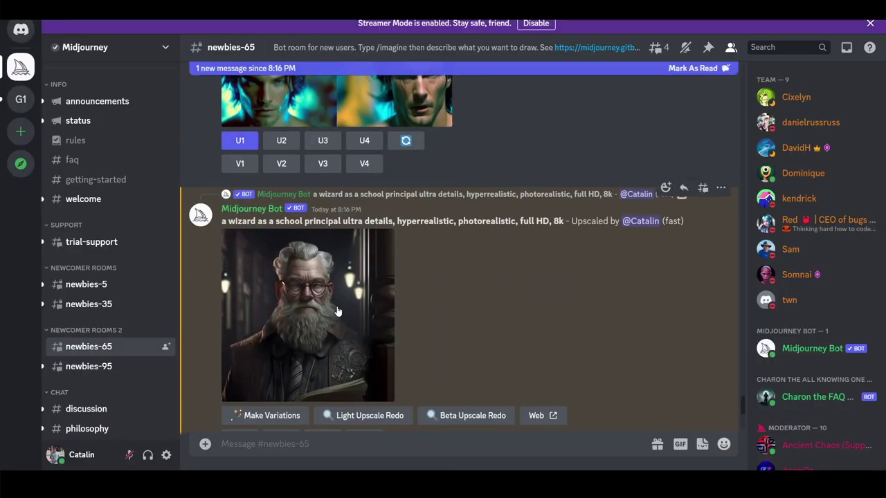
Preview the upscaled wizard portrait, request Make Variations, and enlarge the resulting four-image variations grid
click(351, 313)
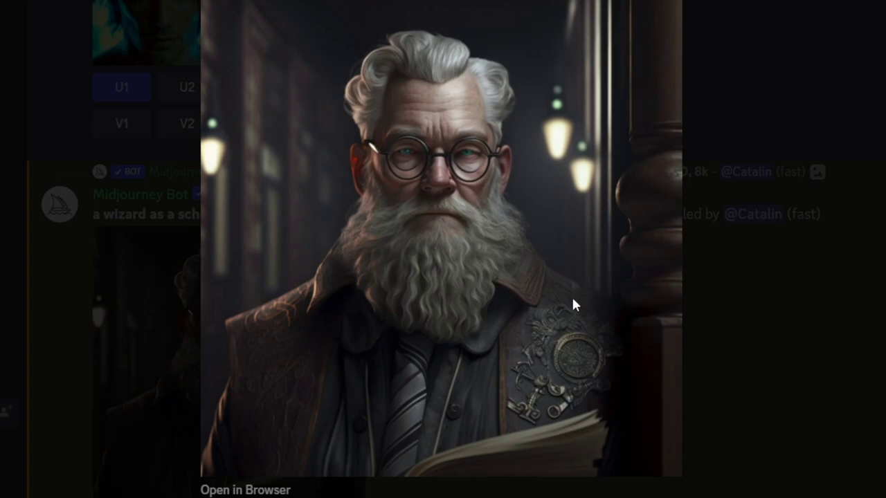
key(Escape)
scroll(290, 415, down, 3)
click(112, 368)
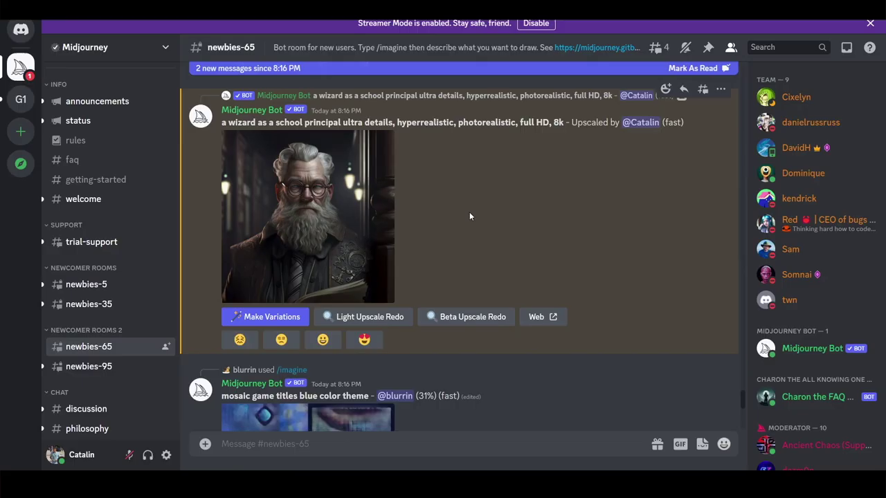
scroll(469, 212, down, 5)
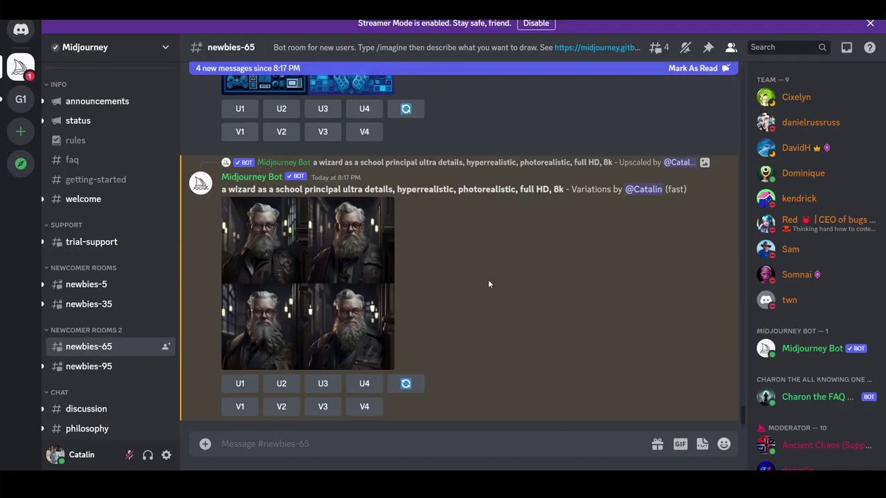
click(324, 280)
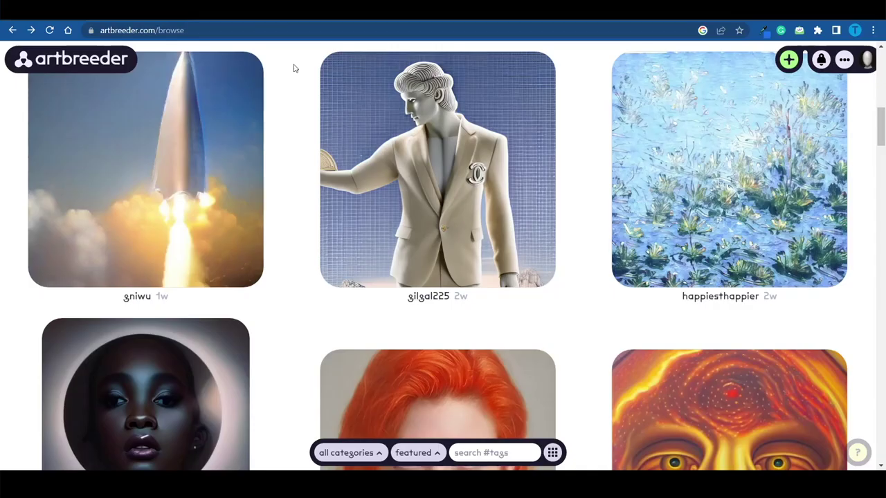
Scroll through Artbreeder's featured browse gallery to reveal further community portraits
scroll(291, 252, up, 9)
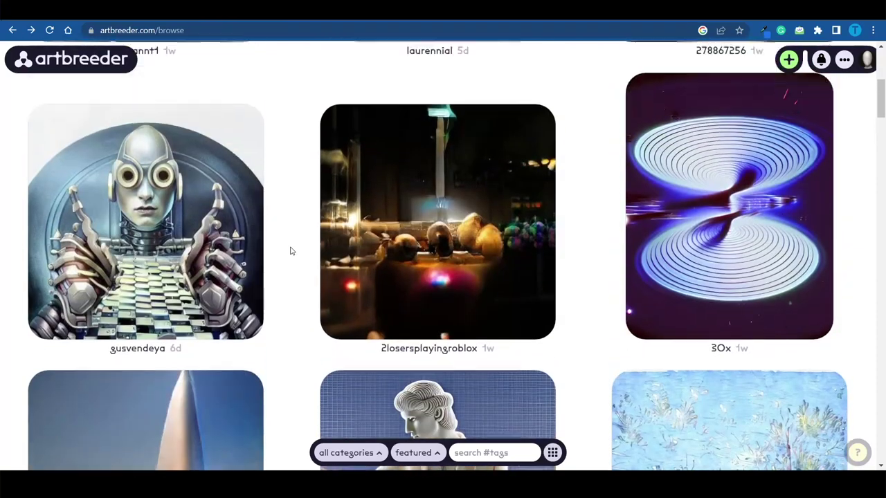
scroll(291, 251, up, 1)
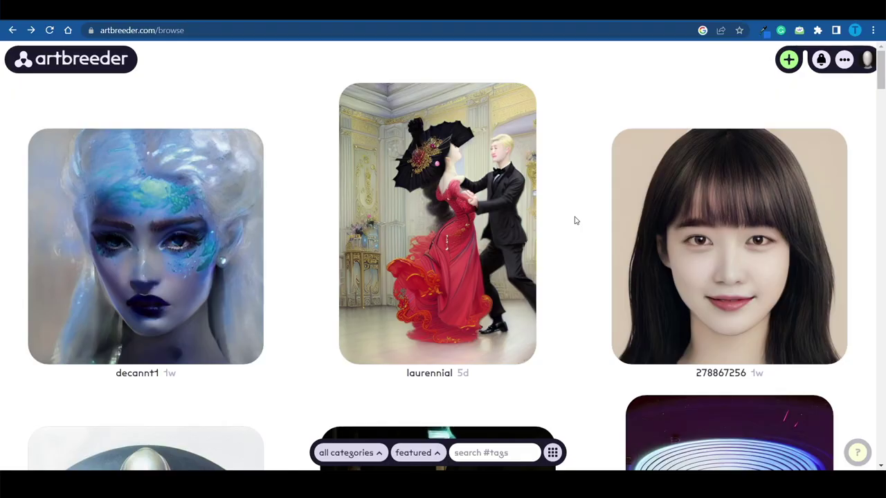
scroll(574, 220, down, 5)
scroll(574, 220, down, 5)
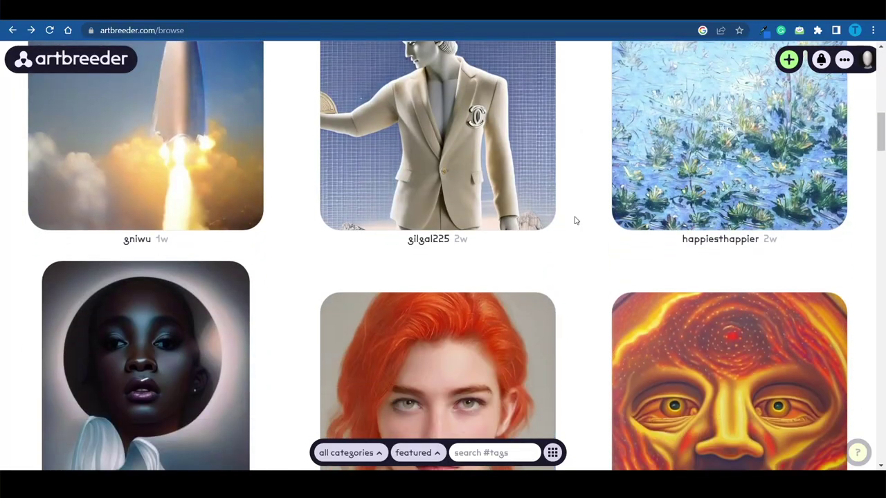
scroll(574, 220, down, 3)
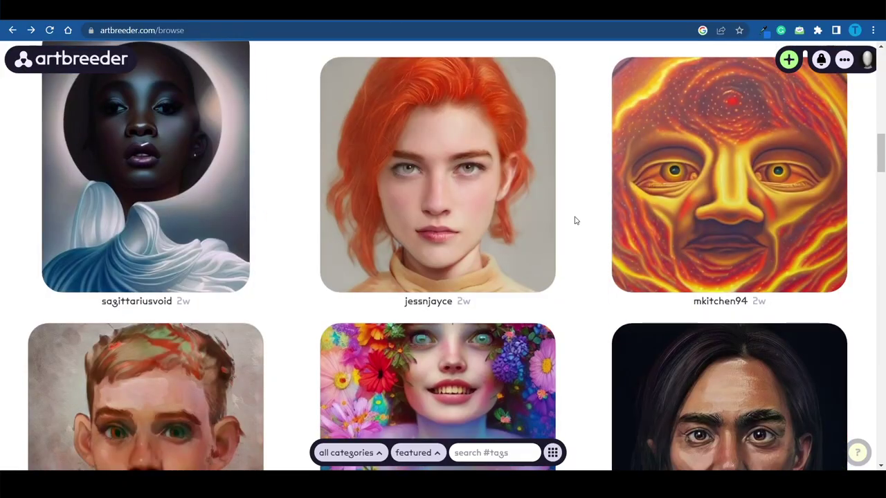